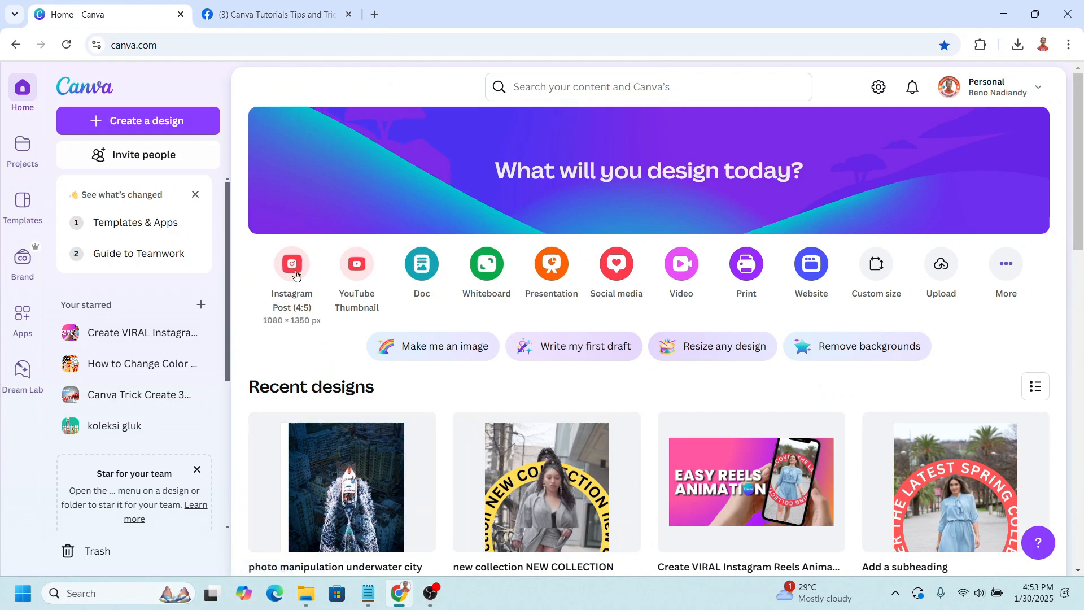
# - Create a blank Instagram Post (4:5) design and paste the text CHEER onto the page
pyautogui.click(293, 270)
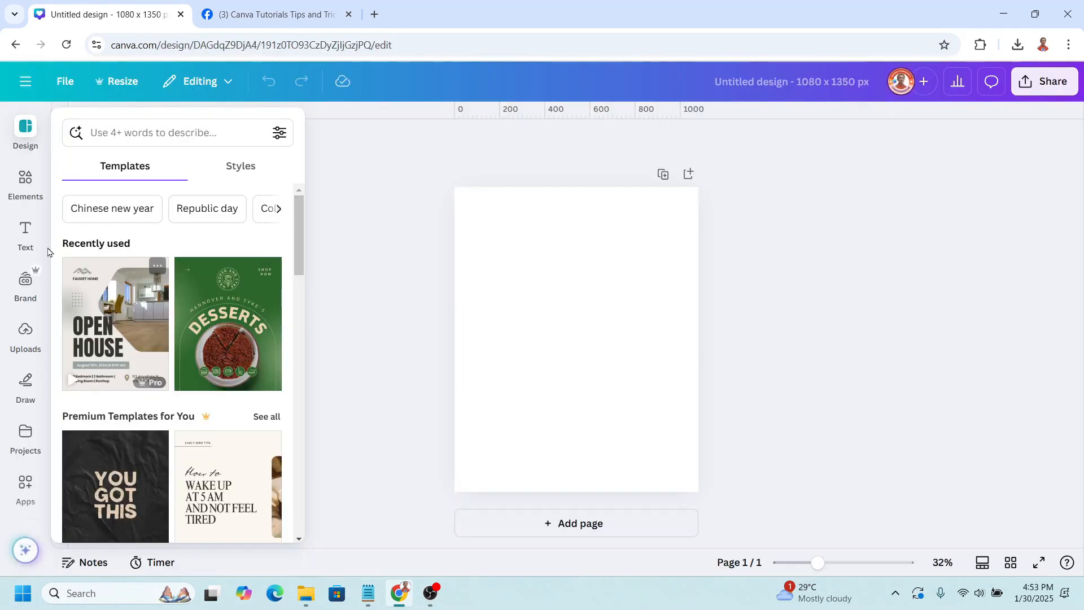
pyautogui.click(23, 235)
pyautogui.hotkey('ctrl', 'v')
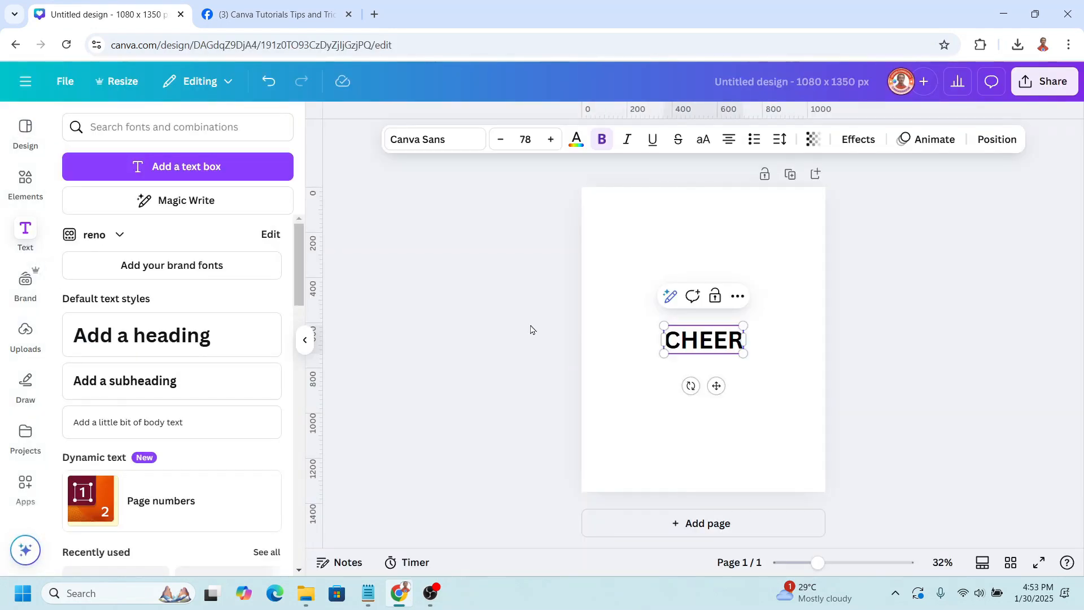
# - Set the CHEER text in the Concert One font and enlarge it to nearly the full page width
pyautogui.hotkey('ctrl', 'a')
pyautogui.click(398, 141)
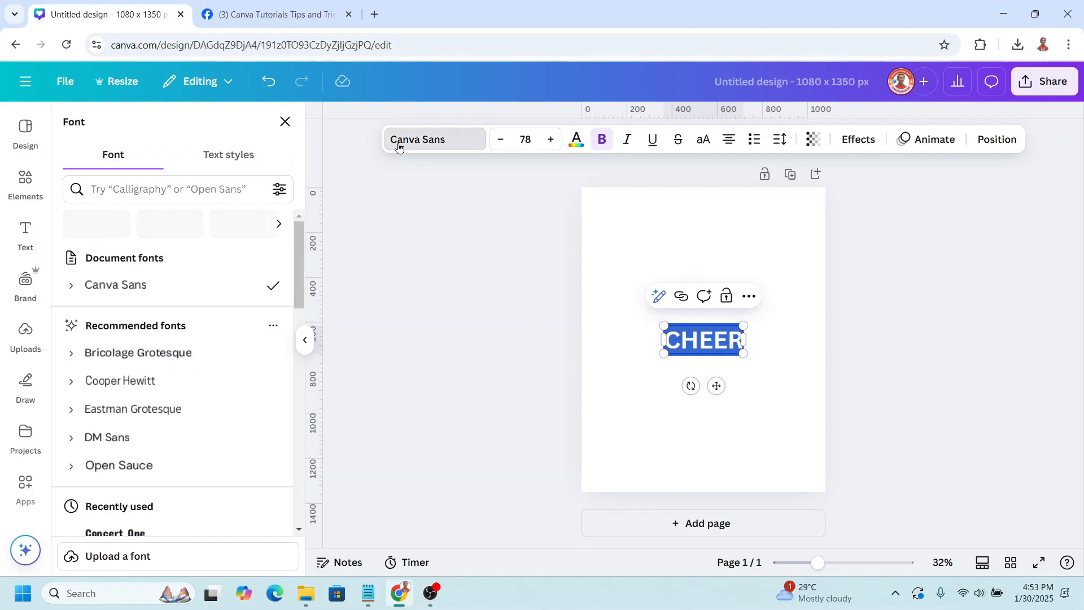
pyautogui.scroll(-1, 223, 356)
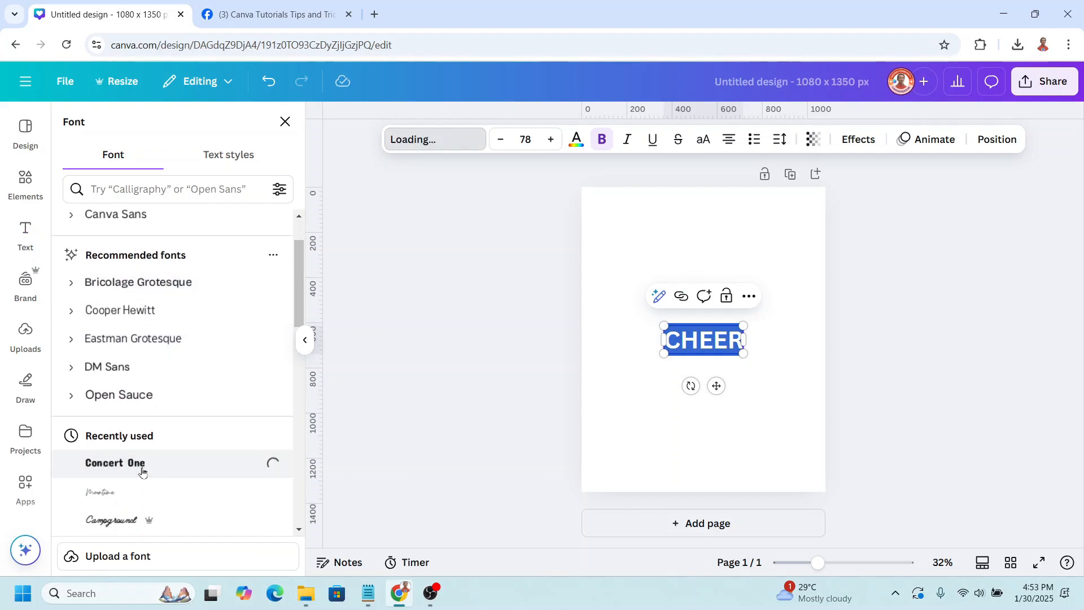
pyautogui.moveTo(671, 354); pyautogui.dragTo(587, 395)
pyautogui.moveTo(737, 326); pyautogui.dragTo(826, 284)
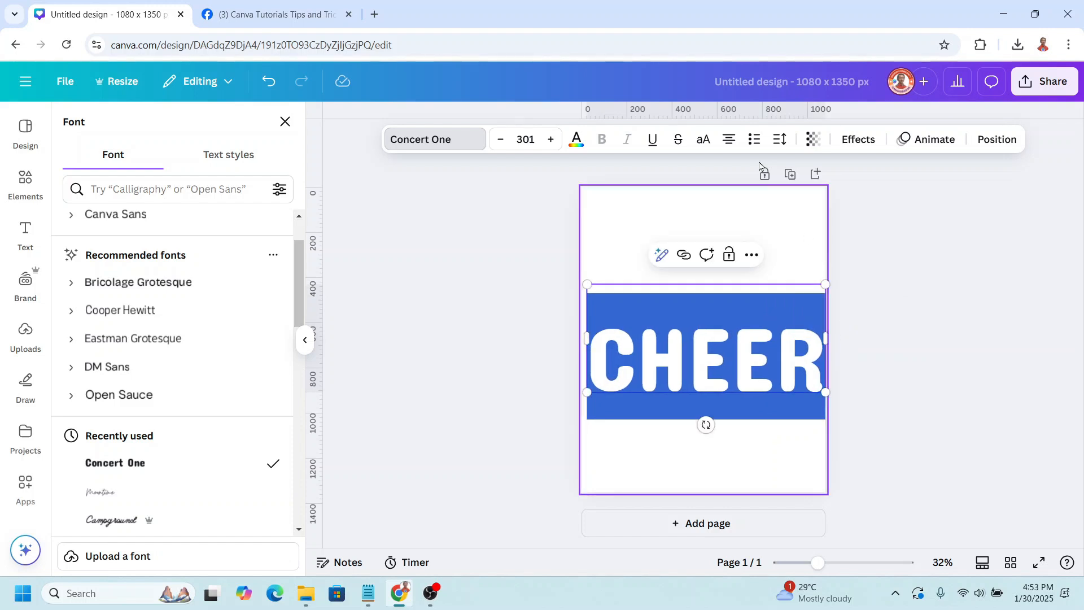
# - Tighten the letter spacing of the CHEER text slightly and enlarge the text to size 309
pyautogui.click(781, 141)
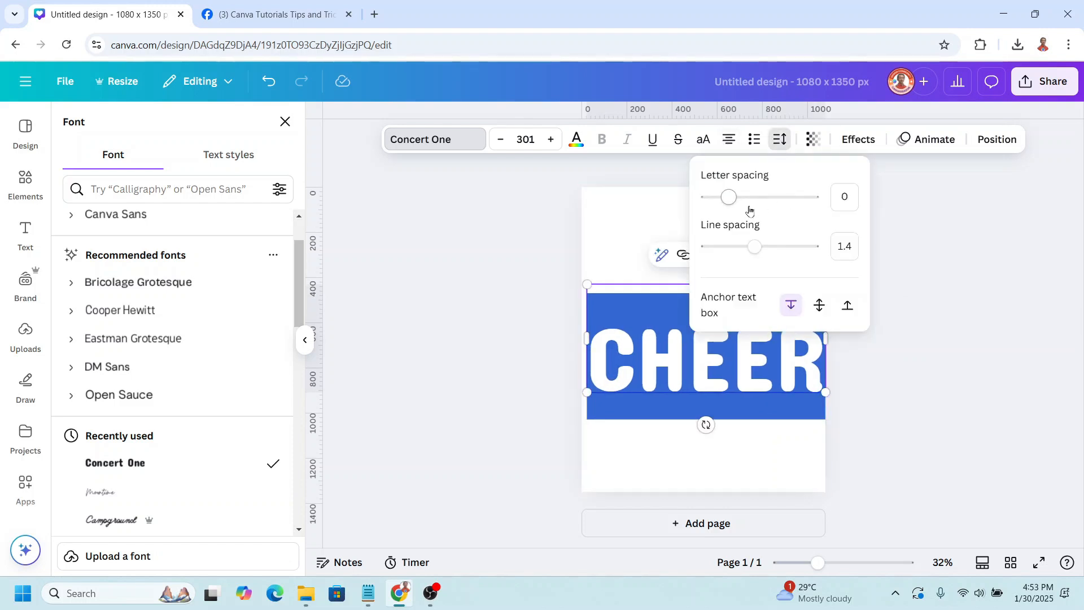
pyautogui.moveTo(734, 203); pyautogui.dragTo(722, 208)
pyautogui.click(828, 440)
pyautogui.press('Escape')
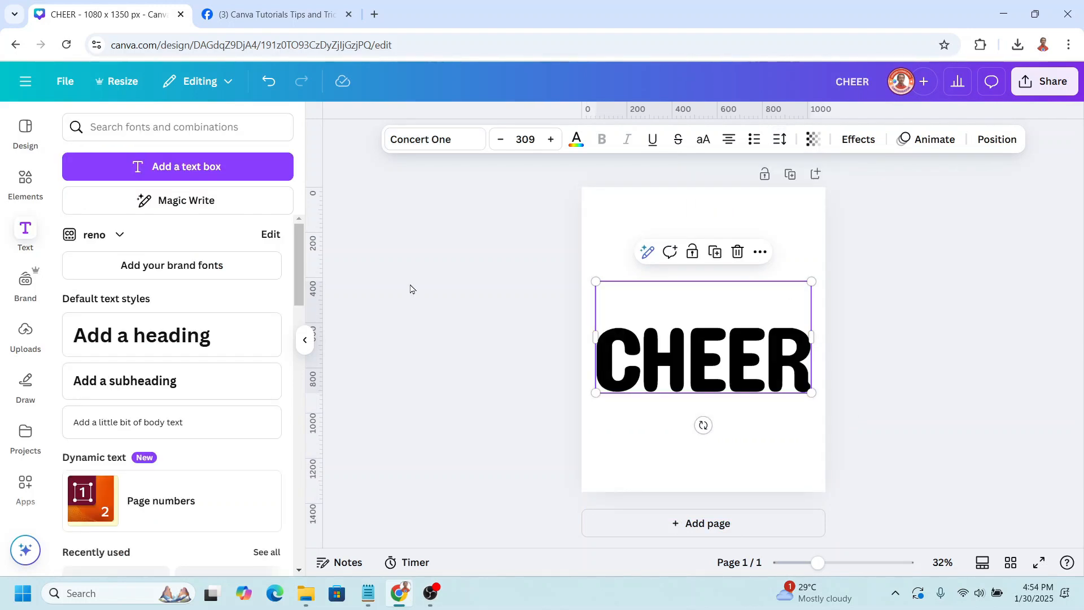
# - Add a square shape, stretch it into a rectangle wider than the CHEER text, and send it to the back
pyautogui.click(23, 186)
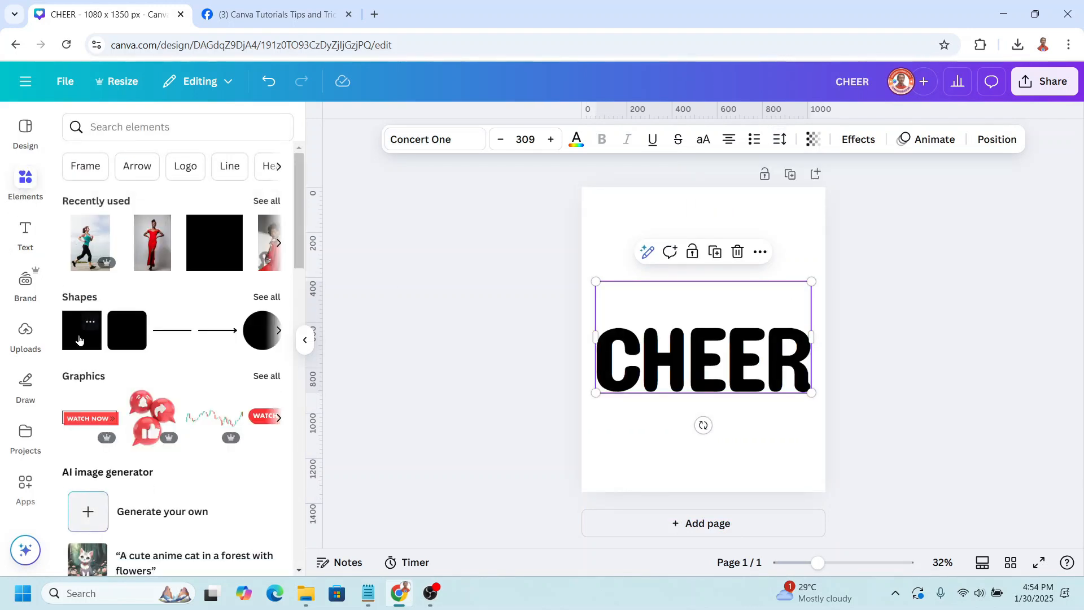
pyautogui.click(82, 330)
pyautogui.moveTo(668, 338); pyautogui.dragTo(589, 339)
pyautogui.moveTo(665, 376); pyautogui.dragTo(664, 406)
pyautogui.moveTo(742, 359); pyautogui.dragTo(818, 356)
pyautogui.rightClick(755, 353)
pyautogui.moveTo(808, 335)
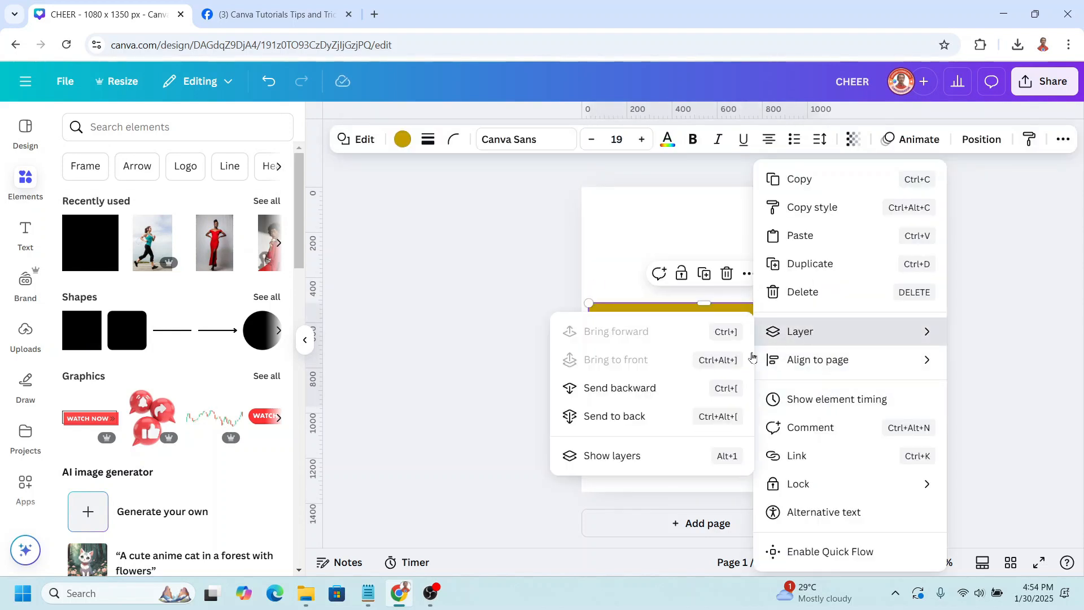
pyautogui.click(665, 418)
# - Change the color of the CHEER text to white
pyautogui.click(738, 374)
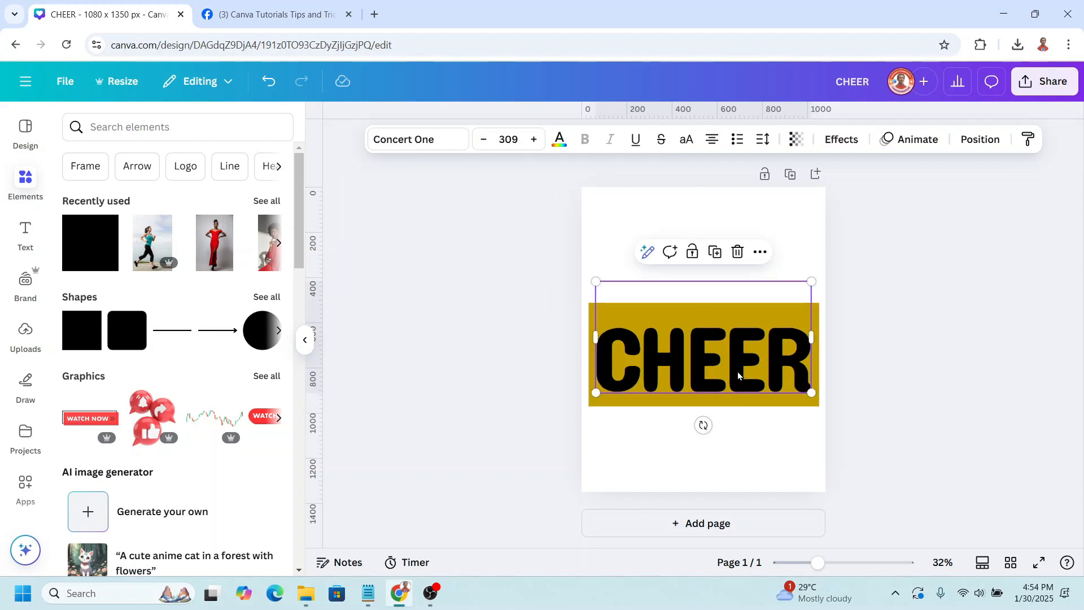
pyautogui.click(559, 139)
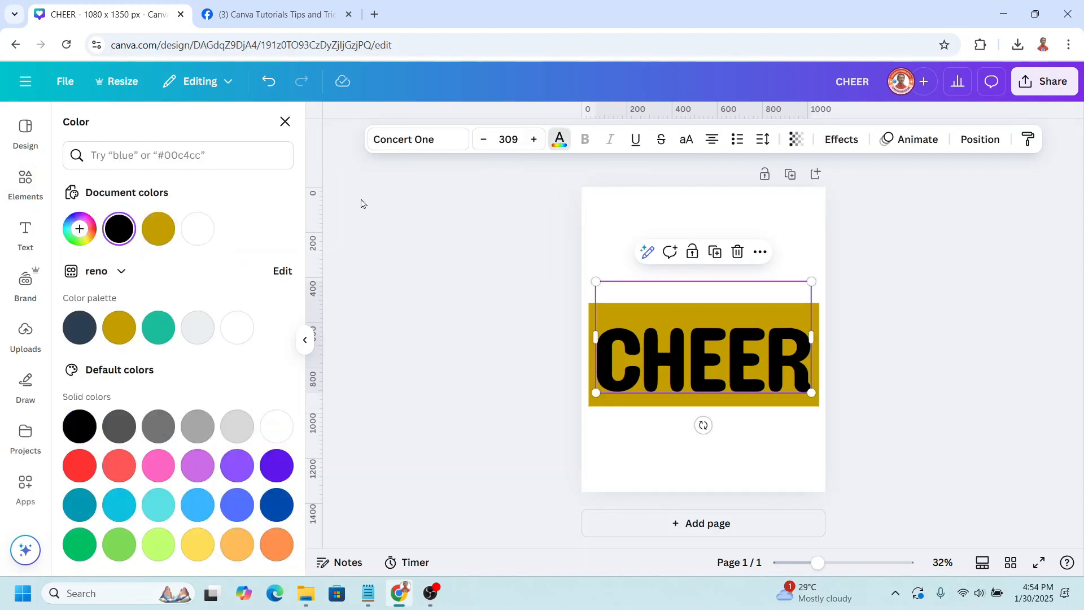
pyautogui.click(198, 229)
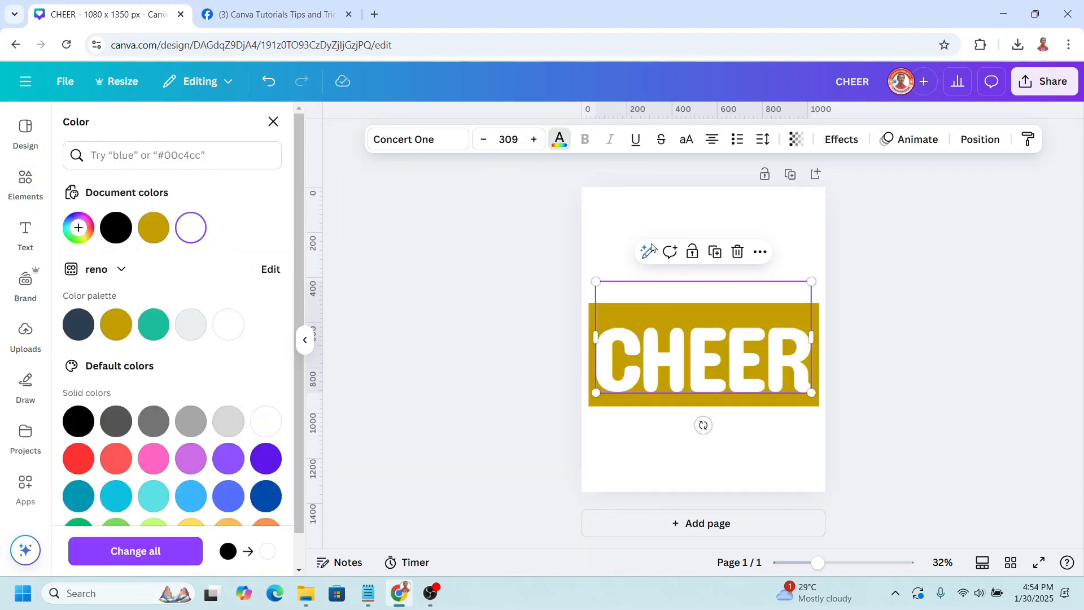
# - Download the design as a PNG and delete the text and rectangle from the page
pyautogui.click(1040, 85)
pyautogui.click(826, 358)
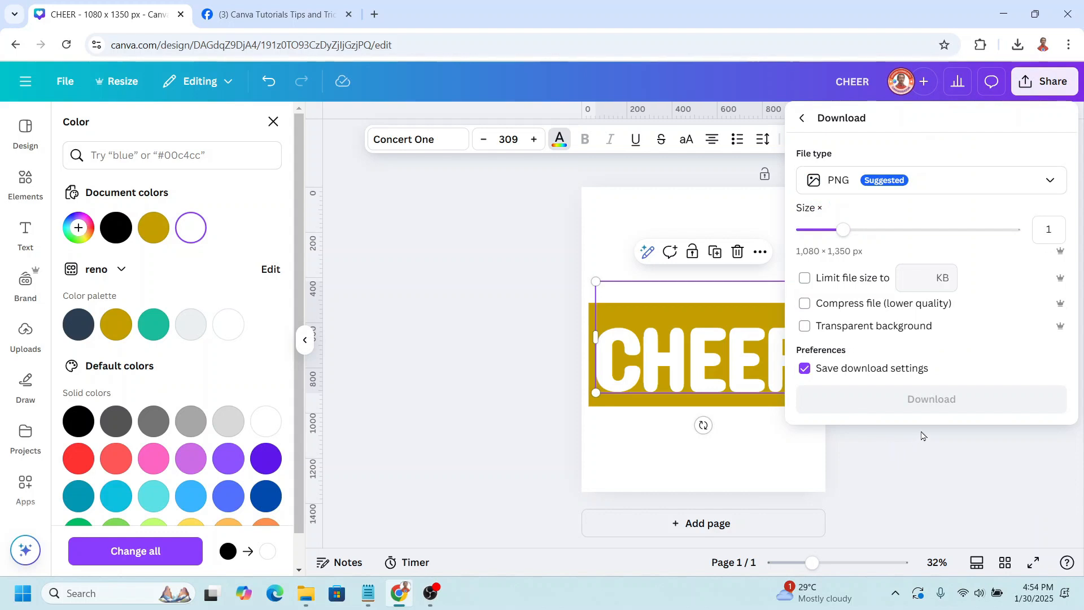
pyautogui.click(932, 402)
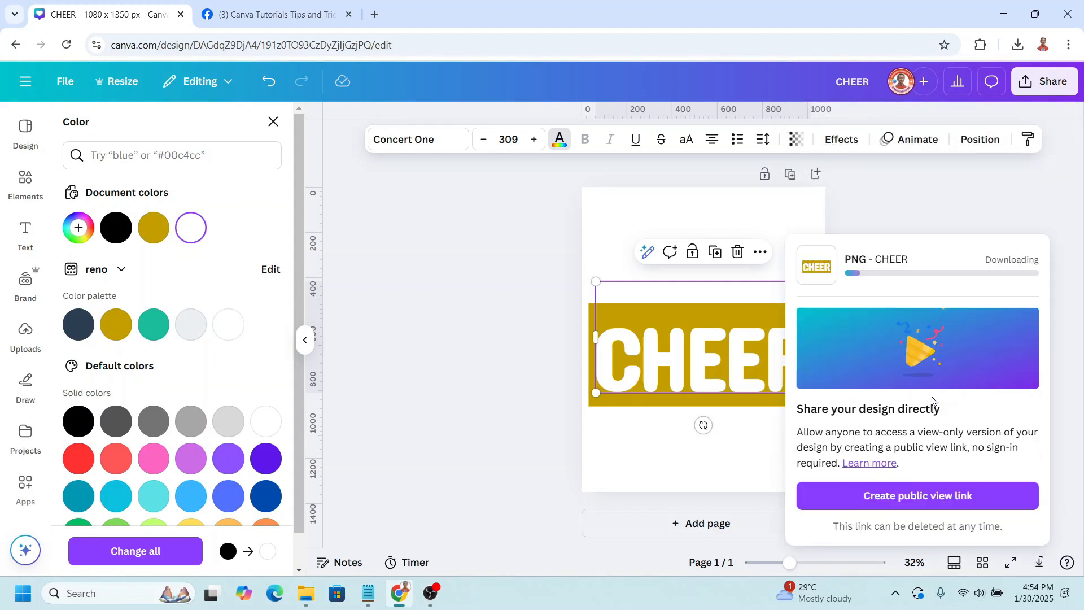
pyautogui.moveTo(537, 237); pyautogui.dragTo(937, 491)
pyautogui.press('Delete')
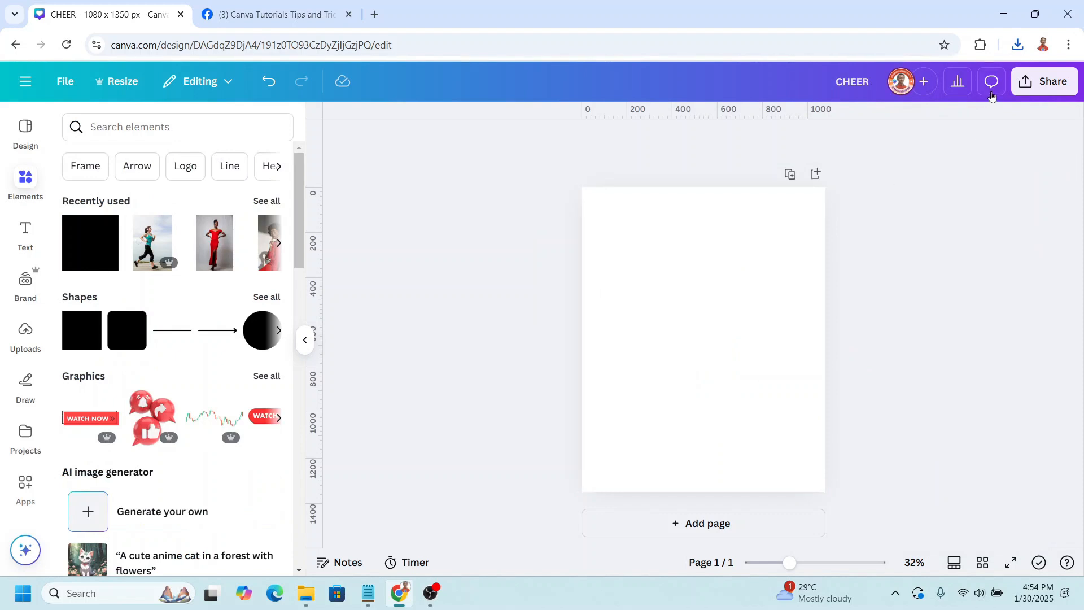
# - Place the downloaded CHEER (1).png on the page and remove its background with BG Remover
pyautogui.click(1013, 47)
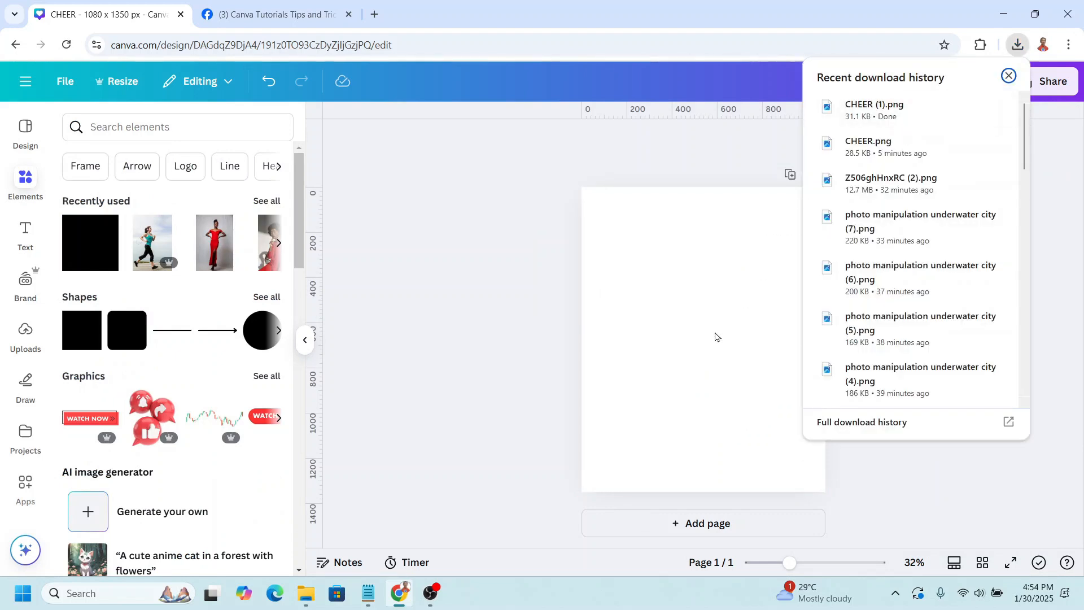
pyautogui.moveTo(718, 332); pyautogui.dragTo(718, 332)
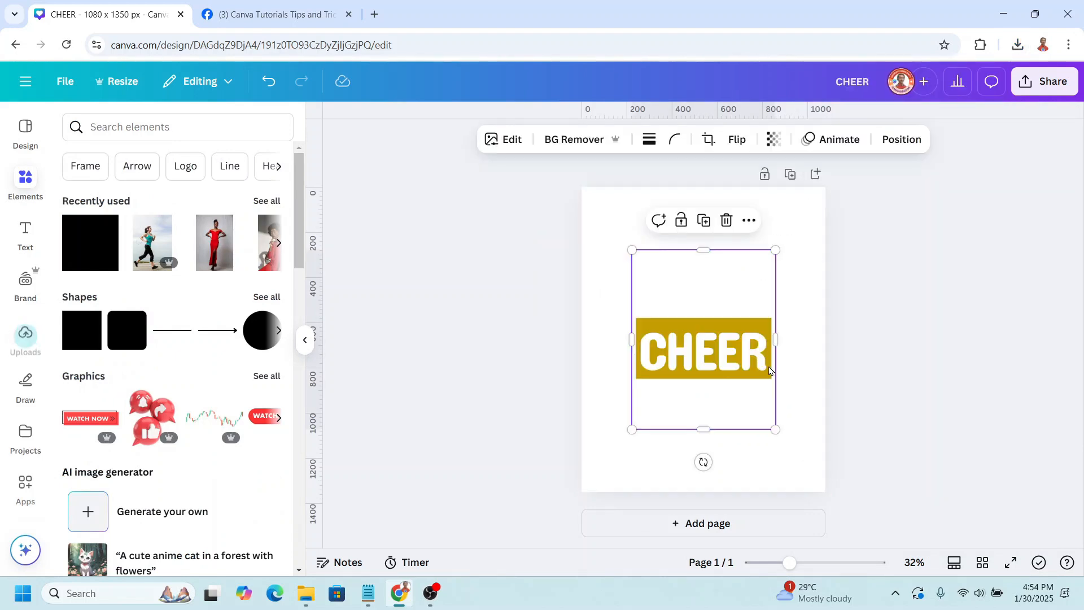
pyautogui.click(566, 141)
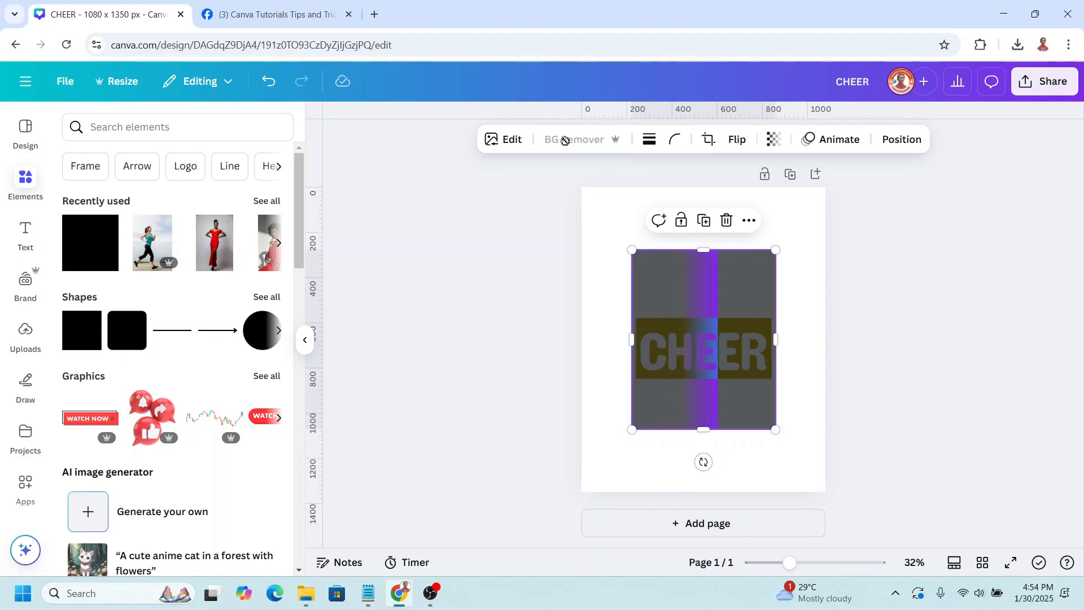
# - Set the page background to the light purple default solid color
pyautogui.click(598, 209)
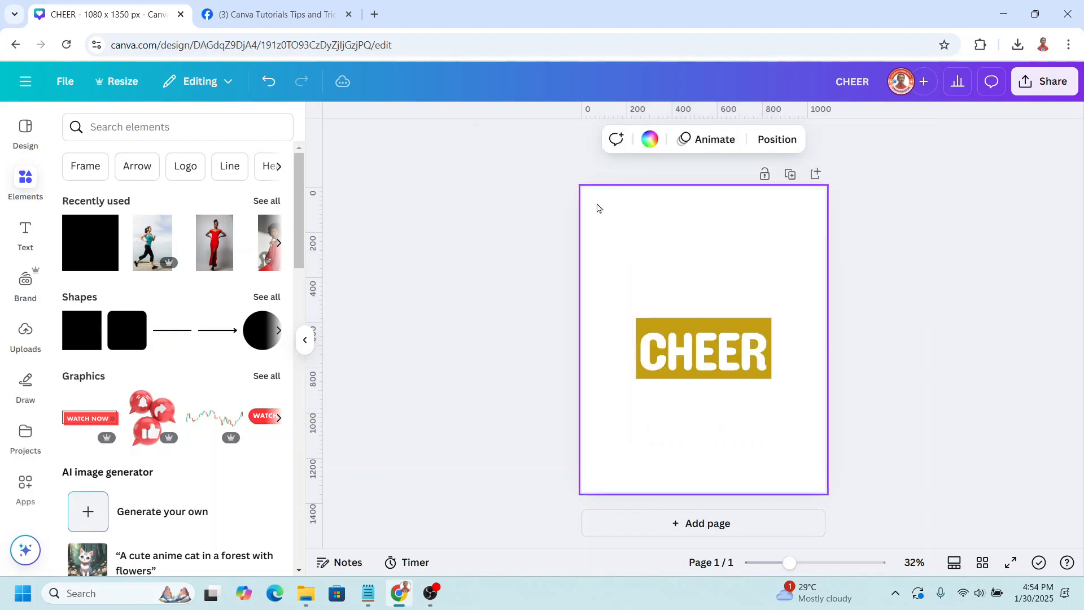
pyautogui.click(649, 139)
pyautogui.scroll(-2, 209, 412)
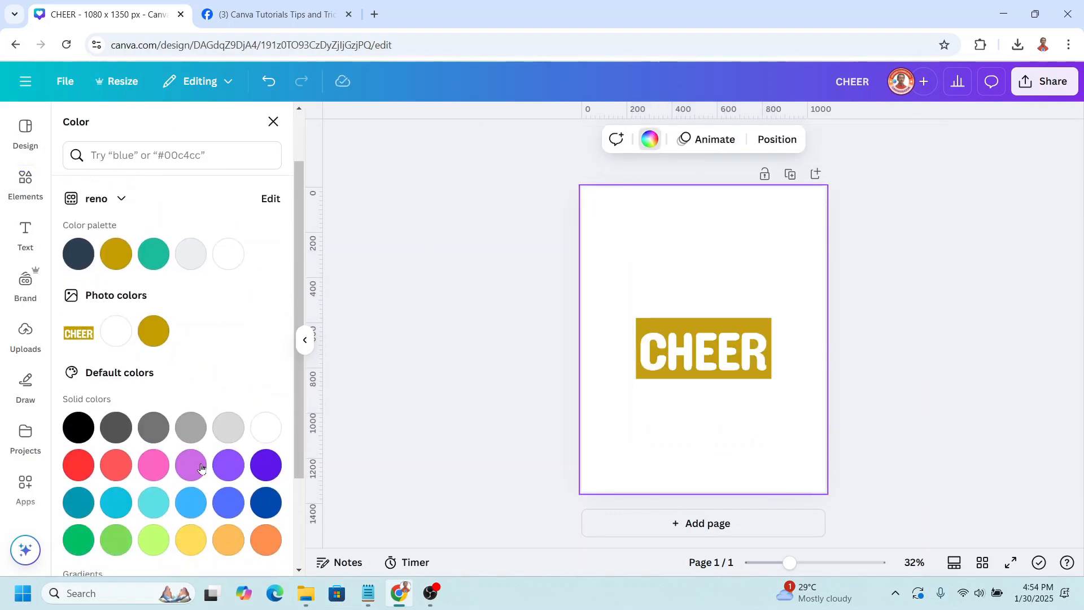
pyautogui.click(192, 465)
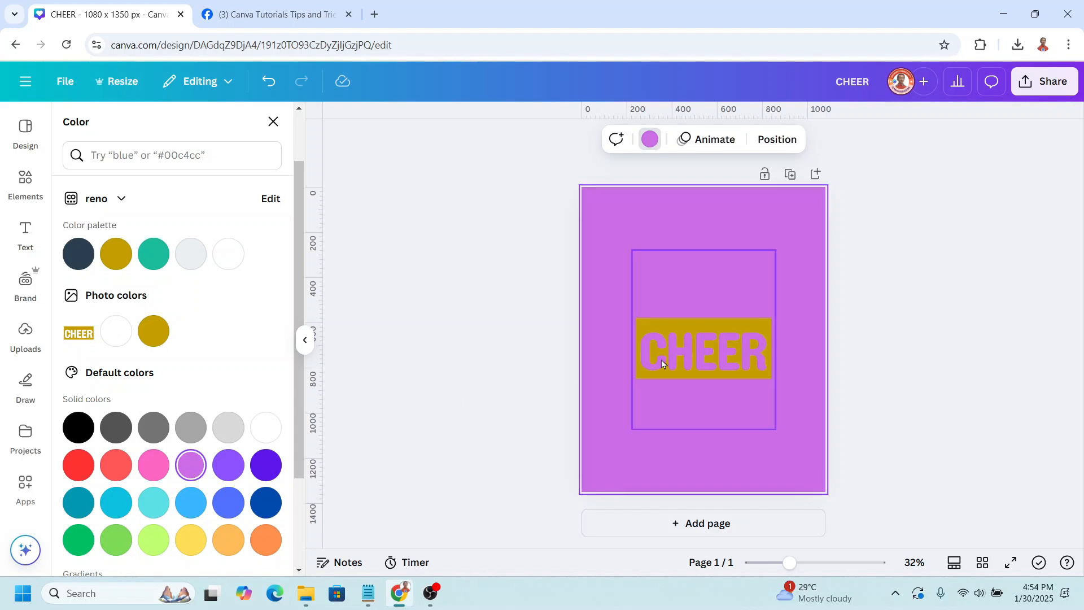
# - Enlarge the CHEER cutout image so it fills the whole page
pyautogui.click(698, 362)
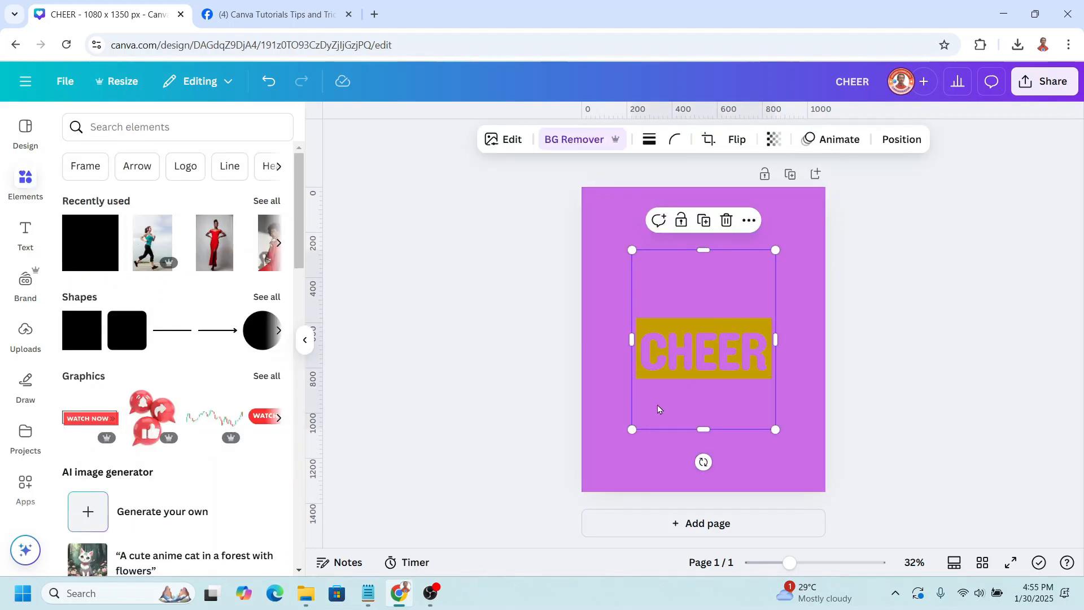
pyautogui.moveTo(629, 430); pyautogui.dragTo(581, 492)
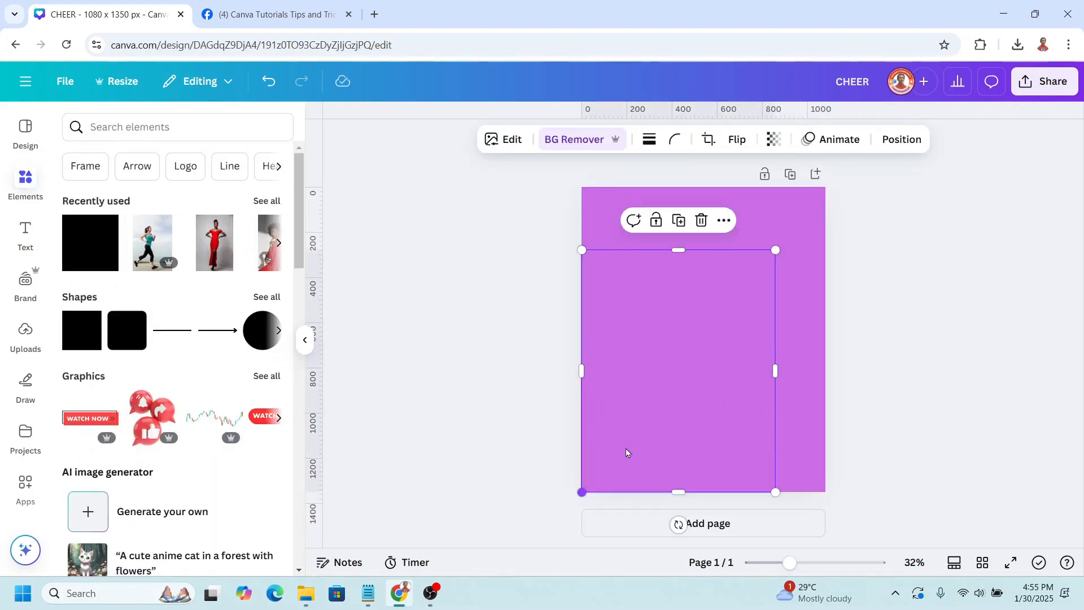
pyautogui.moveTo(774, 250); pyautogui.dragTo(839, 197)
# - Apply the Outline shadow effect to the CHEER image with a size of 10
pyautogui.click(507, 142)
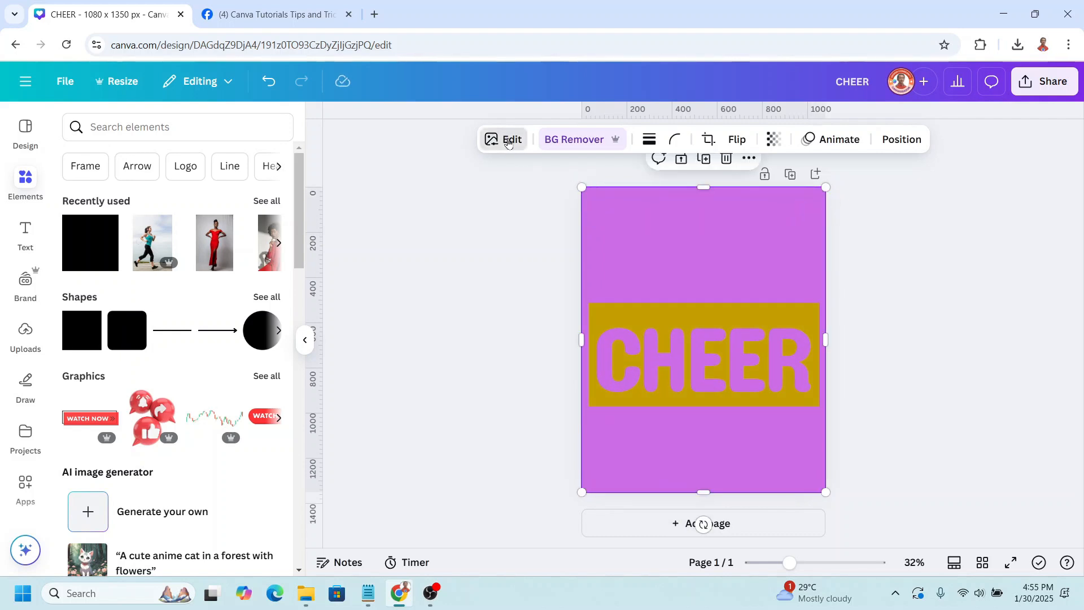
pyautogui.scroll(-1, 143, 453)
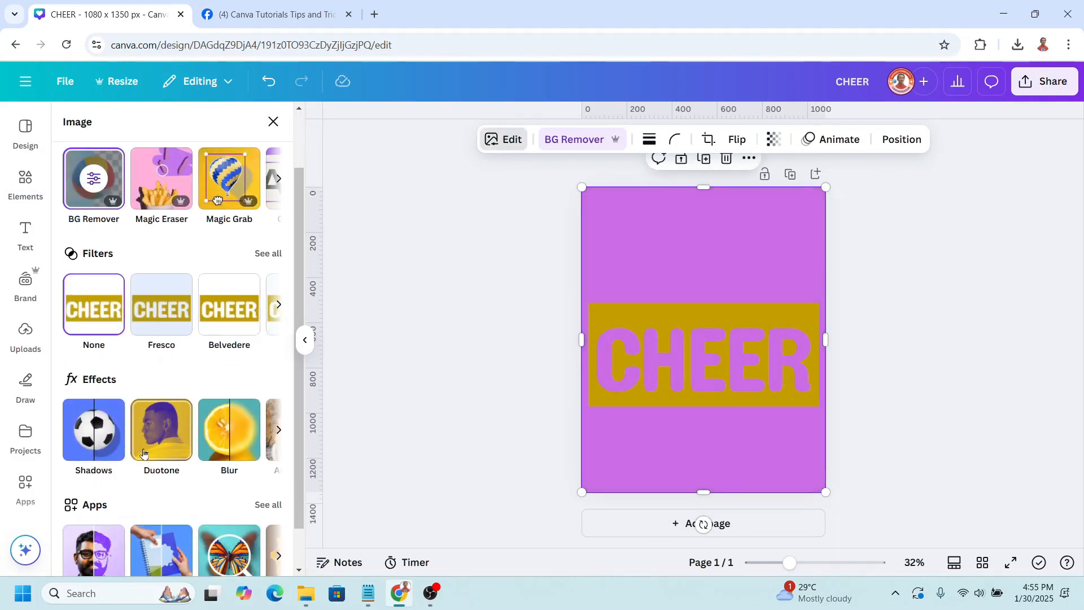
pyautogui.click(108, 441)
pyautogui.click(266, 297)
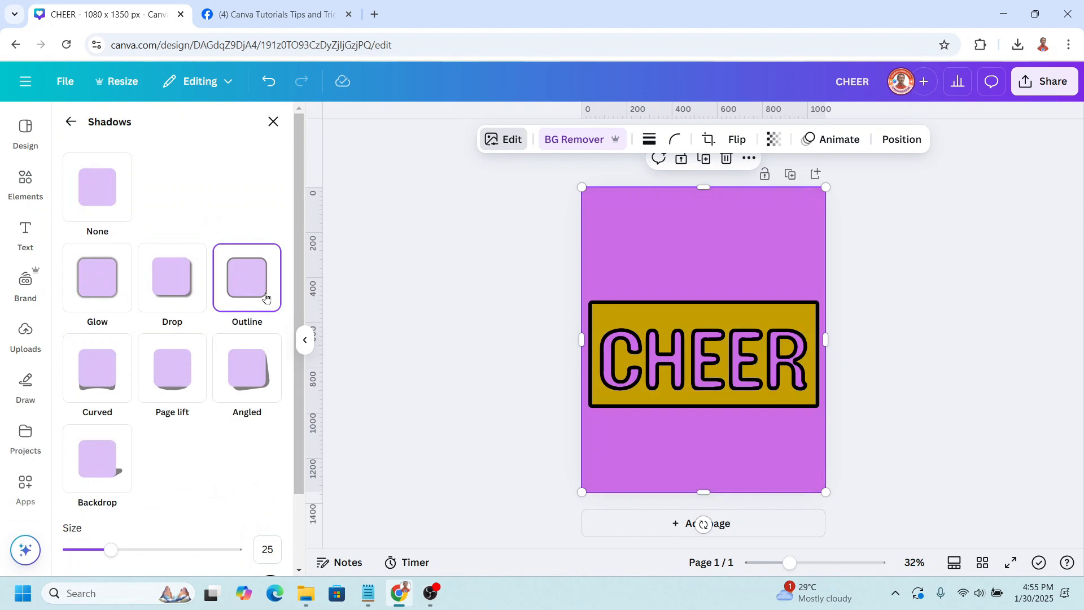
pyautogui.scroll(-2, 227, 447)
pyautogui.moveTo(110, 461); pyautogui.dragTo(85, 469)
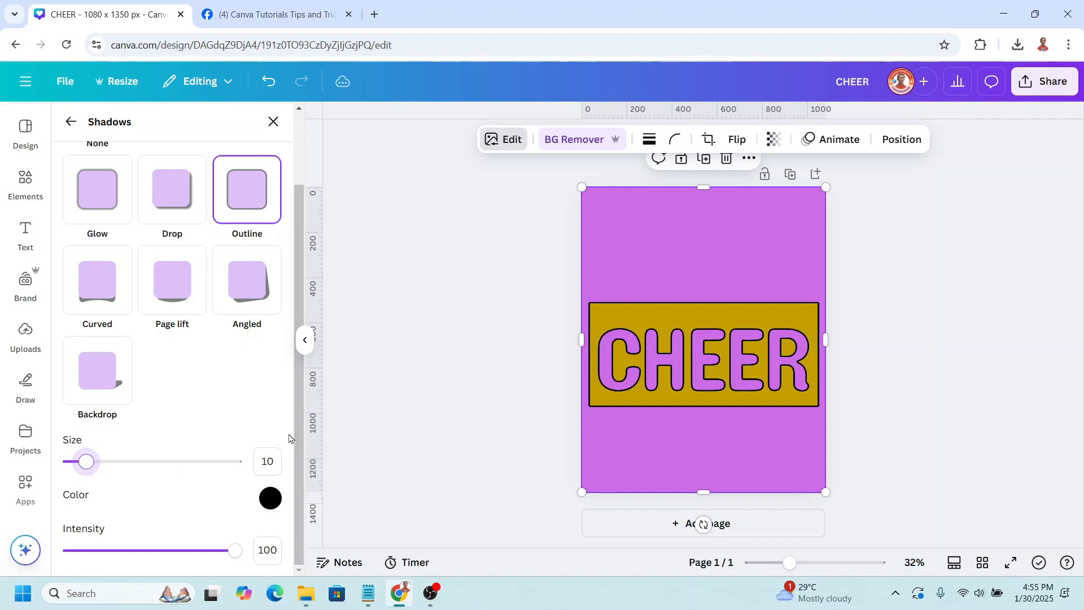
# - Change the outline color of the CHEER image to light gray #C2C2C2
pyautogui.click(270, 498)
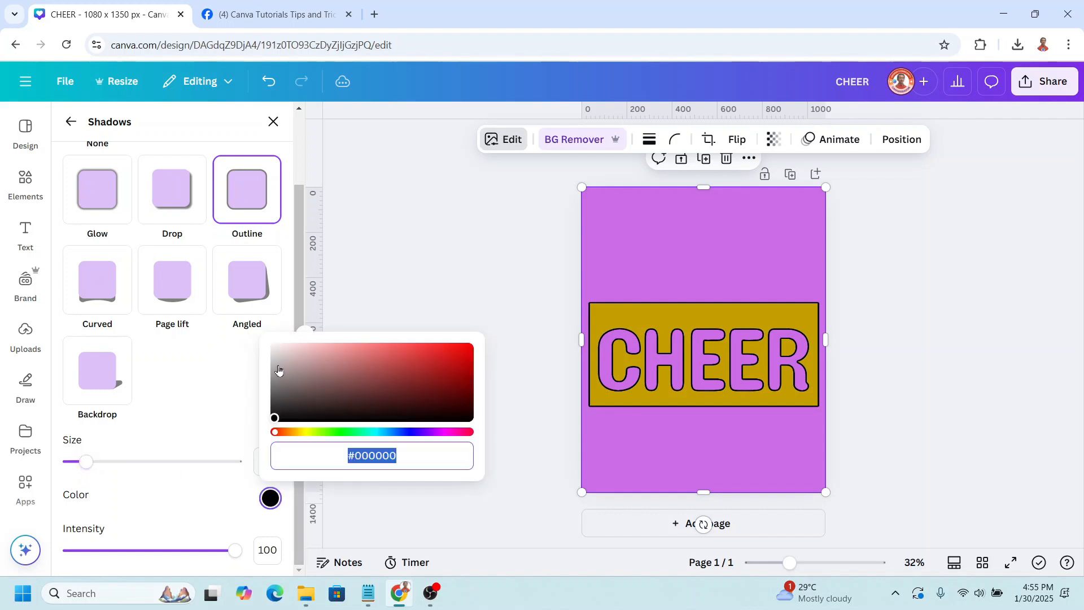
pyautogui.moveTo(279, 369); pyautogui.dragTo(274, 361)
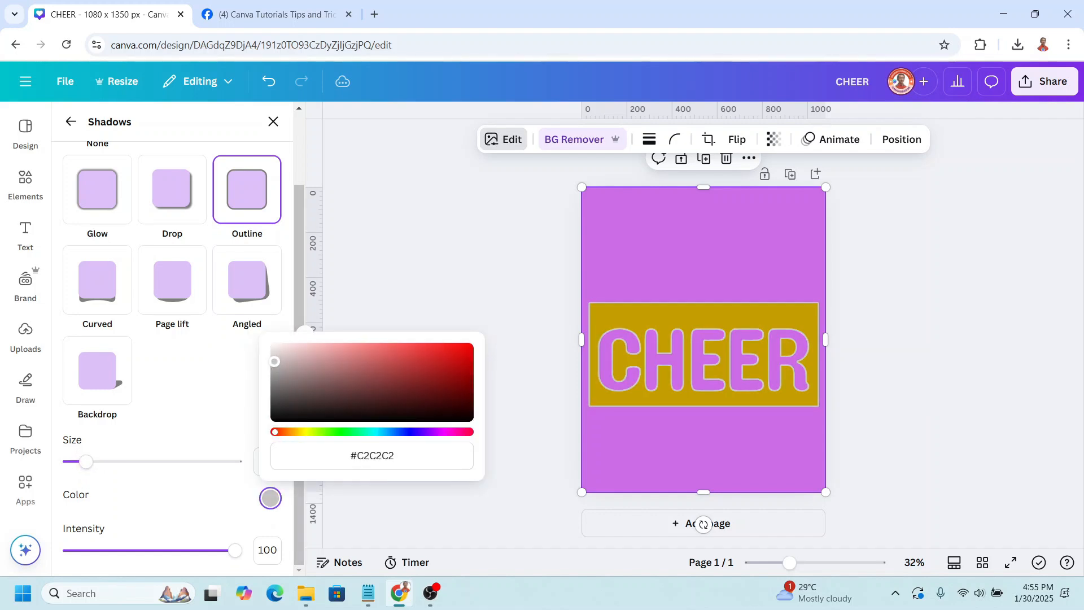
pyautogui.click(852, 369)
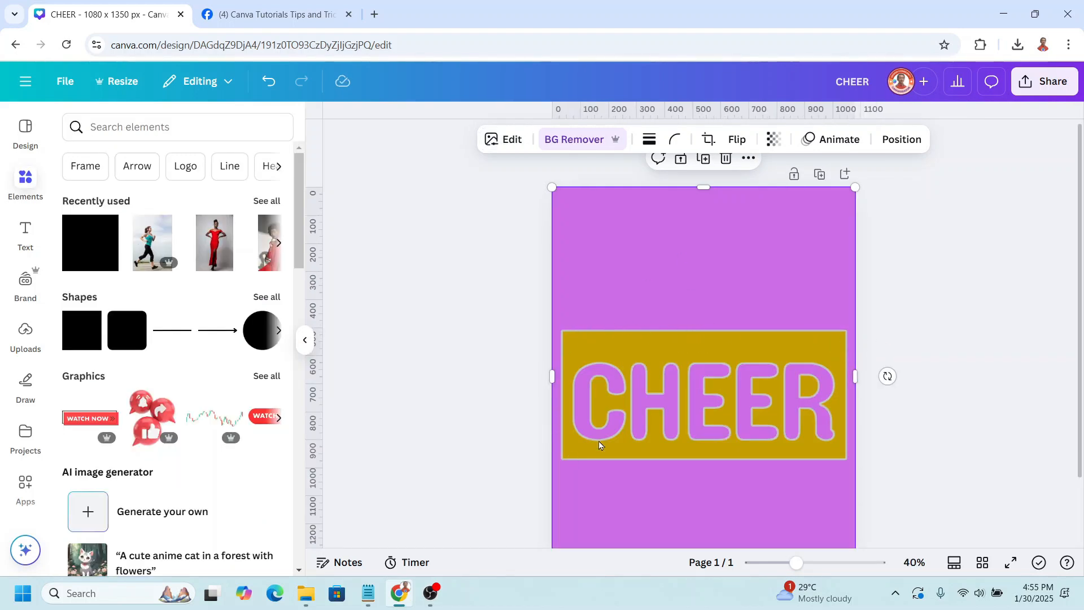
# - Crop the CHEER image to the edges of its gold rectangle and enlarge it to the full page width
pyautogui.moveTo(701, 227); pyautogui.dragTo(699, 334)
pyautogui.scroll(-2, 700, 396)
pyautogui.moveTo(703, 495); pyautogui.dragTo(711, 388)
pyautogui.moveTo(553, 326); pyautogui.dragTo(564, 323)
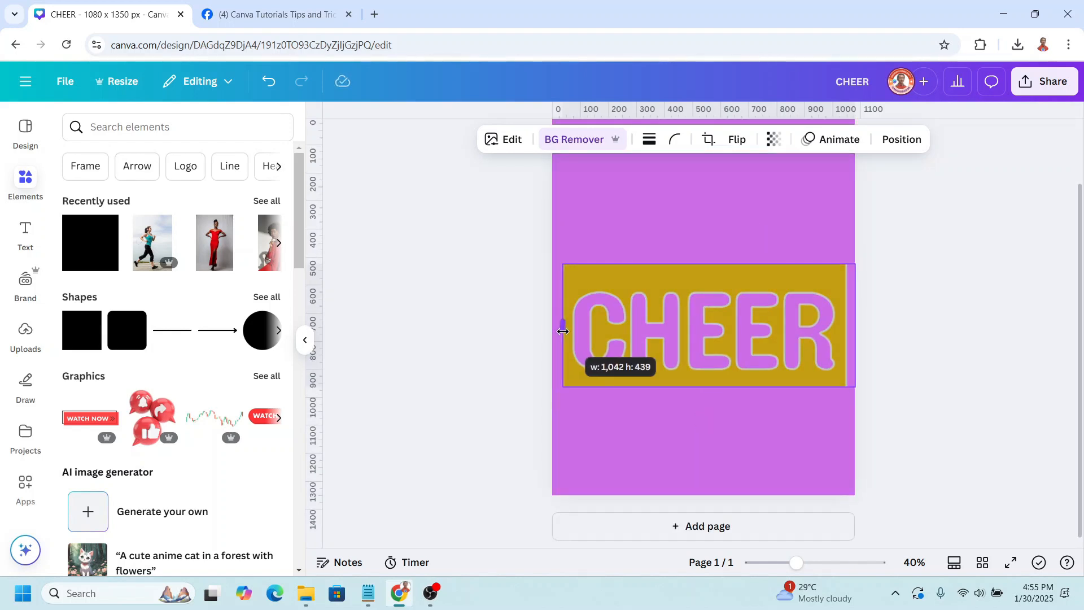
pyautogui.moveTo(855, 323); pyautogui.dragTo(848, 323)
pyautogui.moveTo(850, 261); pyautogui.dragTo(856, 259)
pyautogui.moveTo(564, 260); pyautogui.dragTo(553, 254)
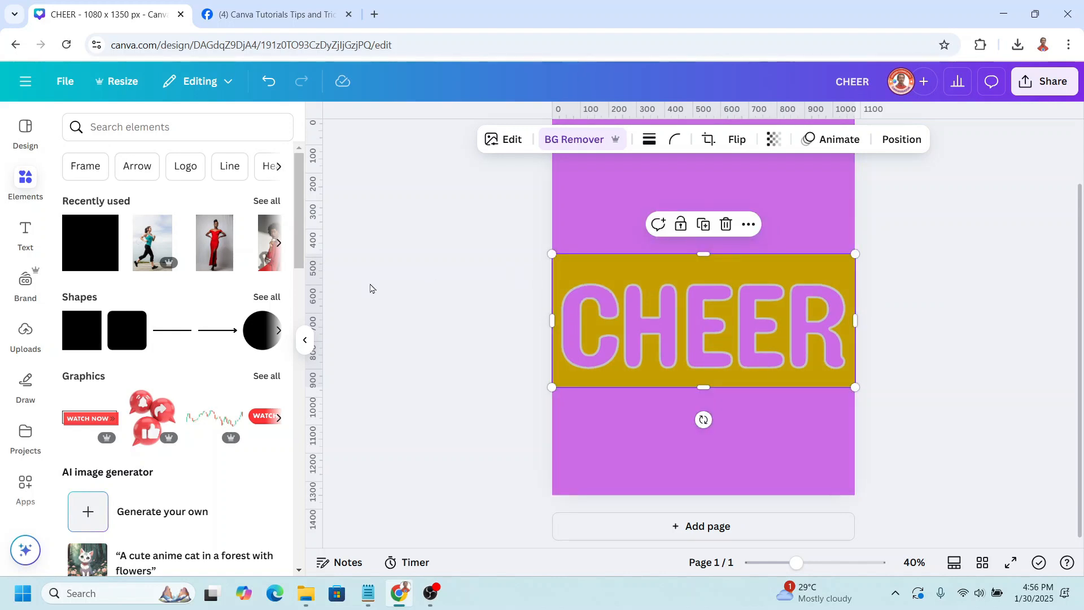
# - Add the recently used photo of the woman in the red dress and remove its background
pyautogui.click(216, 248)
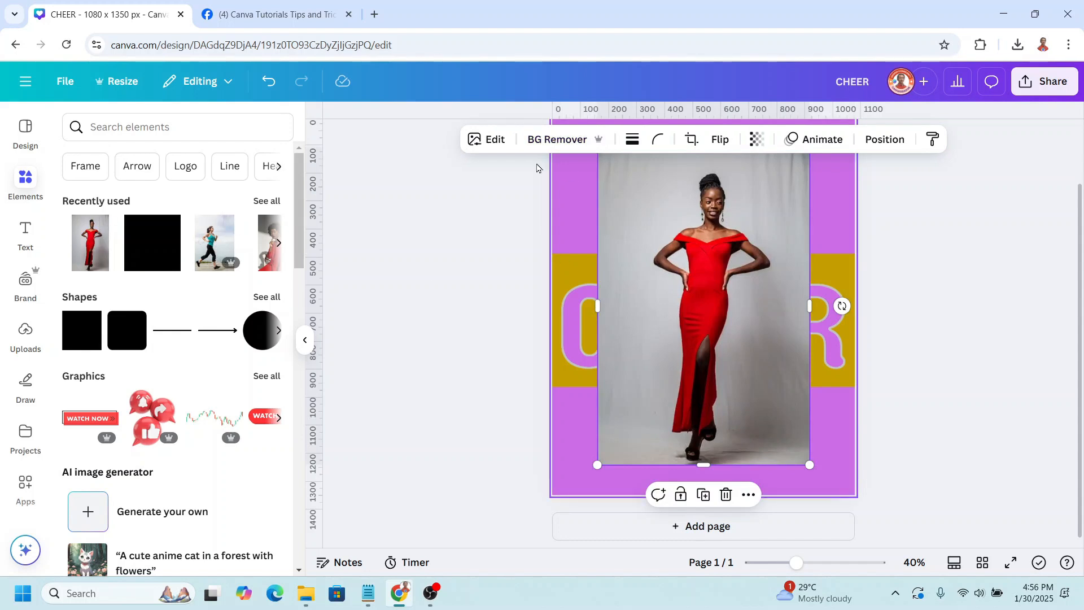
pyautogui.click(560, 138)
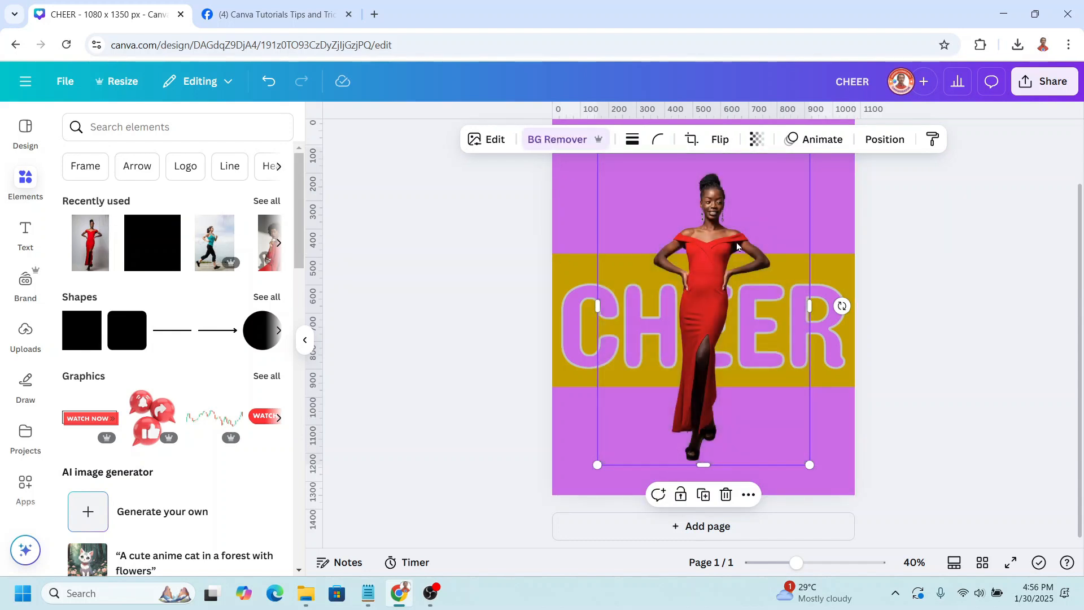
# - Shrink the cutout of the woman in the red dress and place it over the letter C
pyautogui.moveTo(793, 155); pyautogui.dragTo(690, 364)
pyautogui.moveTo(639, 434); pyautogui.dragTo(577, 339)
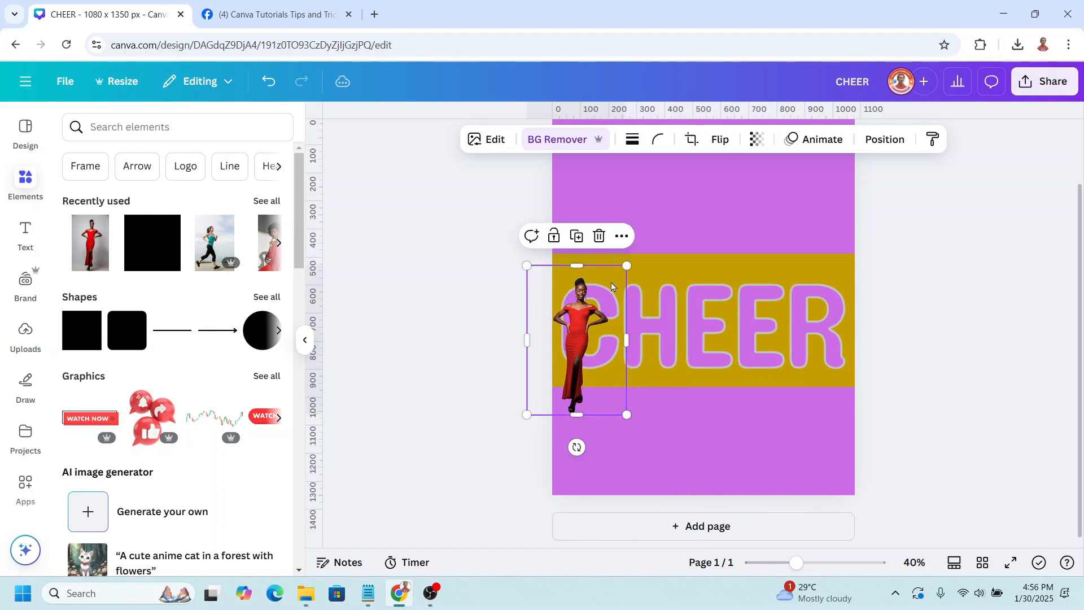
# - Shrink the red-dress woman cutout further over the letter C and crop its feet so it ends inside the gold rectangle
pyautogui.moveTo(625, 266); pyautogui.dragTo(612, 287)
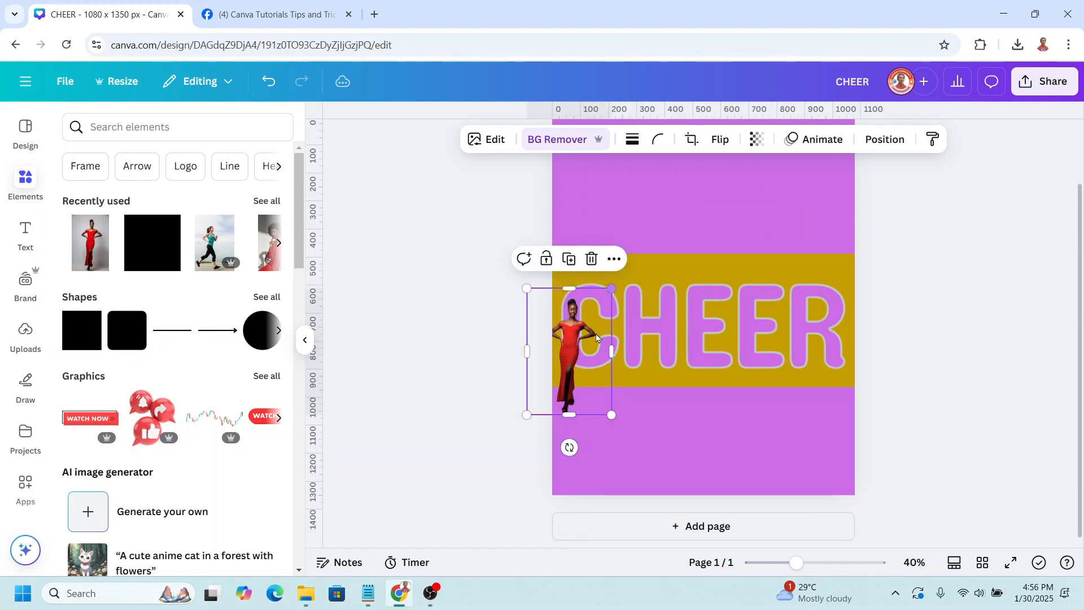
pyautogui.moveTo(565, 340); pyautogui.dragTo(565, 332)
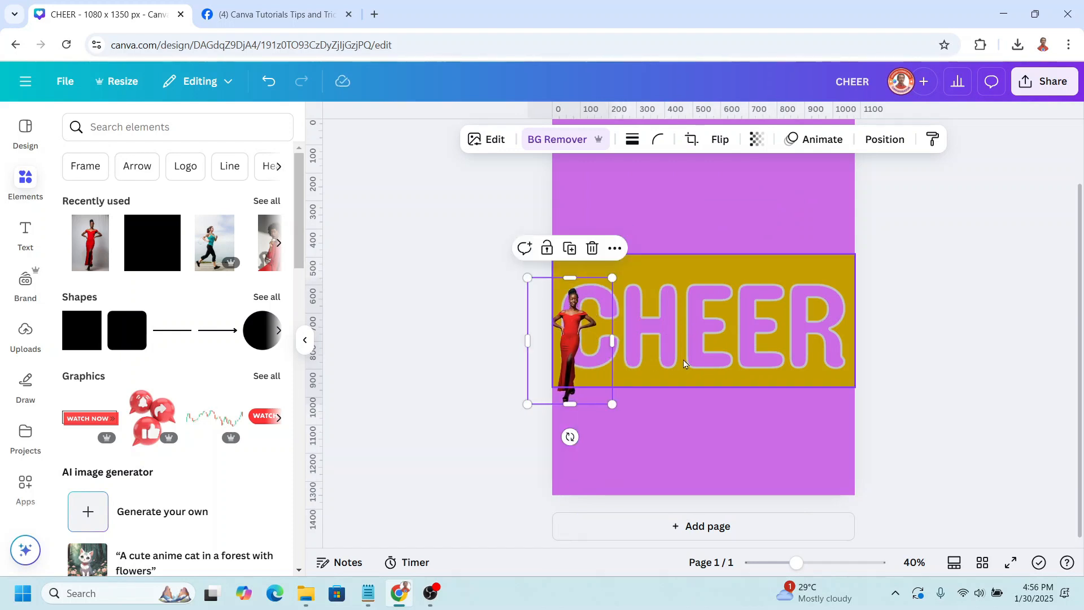
pyautogui.moveTo(570, 404); pyautogui.dragTo(576, 378)
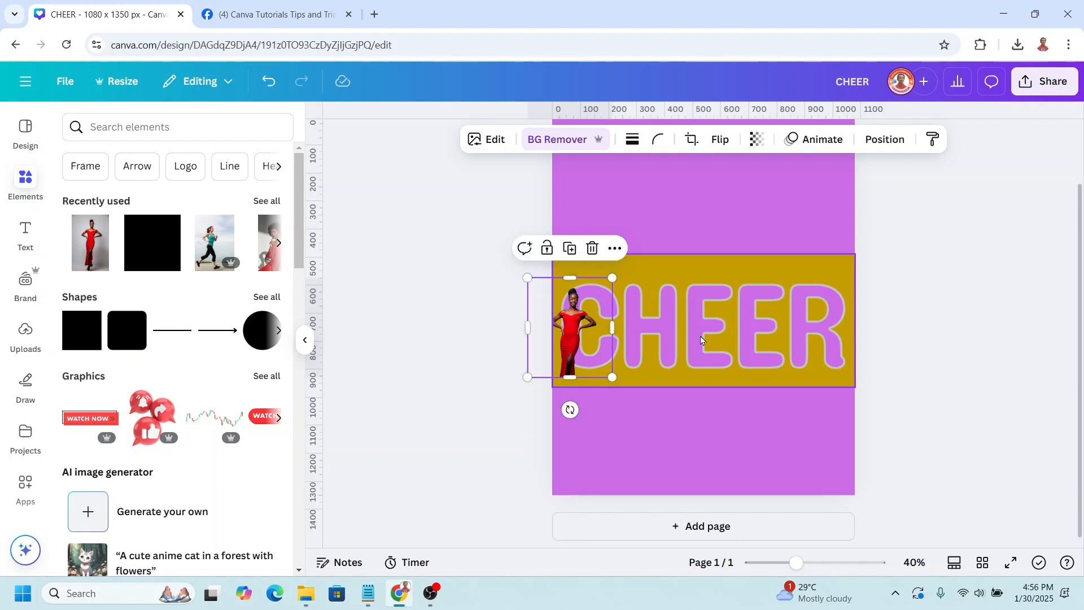
# - Add the recently used photo of the running woman, remove its background and place it over the first letter E
pyautogui.click(215, 243)
pyautogui.click(568, 141)
pyautogui.moveTo(692, 321); pyautogui.dragTo(702, 327)
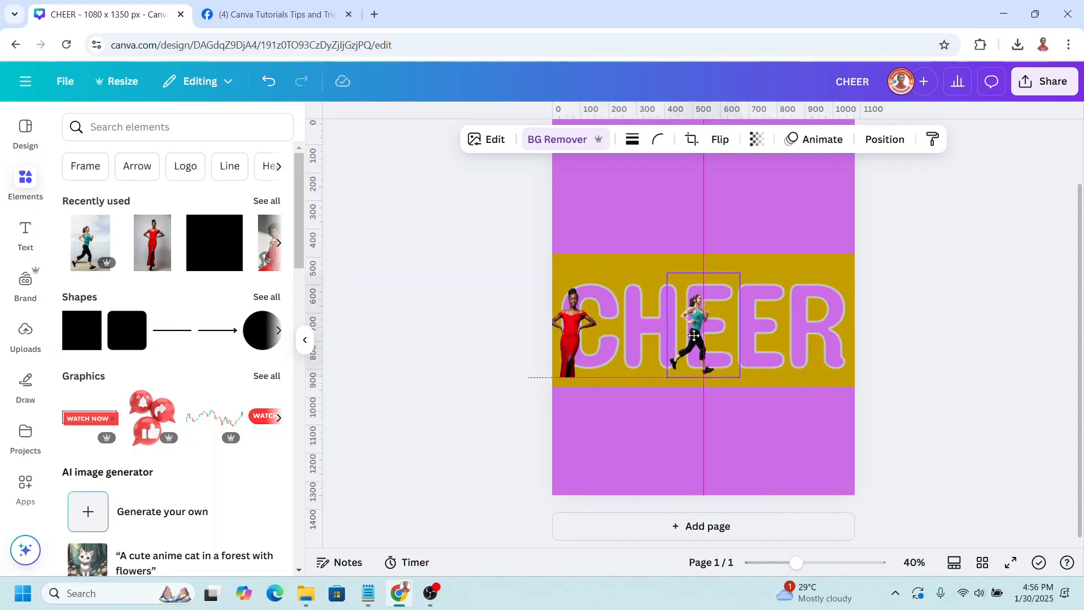
# - Add the recently used photo of the woman with crossed arms, remove its background and place it over the letter H
pyautogui.click(267, 201)
pyautogui.click(88, 439)
pyautogui.click(557, 139)
pyautogui.moveTo(809, 465); pyautogui.dragTo(655, 372)
pyautogui.click(636, 339)
# - Add the handstand woman's photo as a background-free cutout, shrink it and place it over the letter R
pyautogui.click(259, 361)
pyautogui.moveTo(686, 271); pyautogui.dragTo(647, 223)
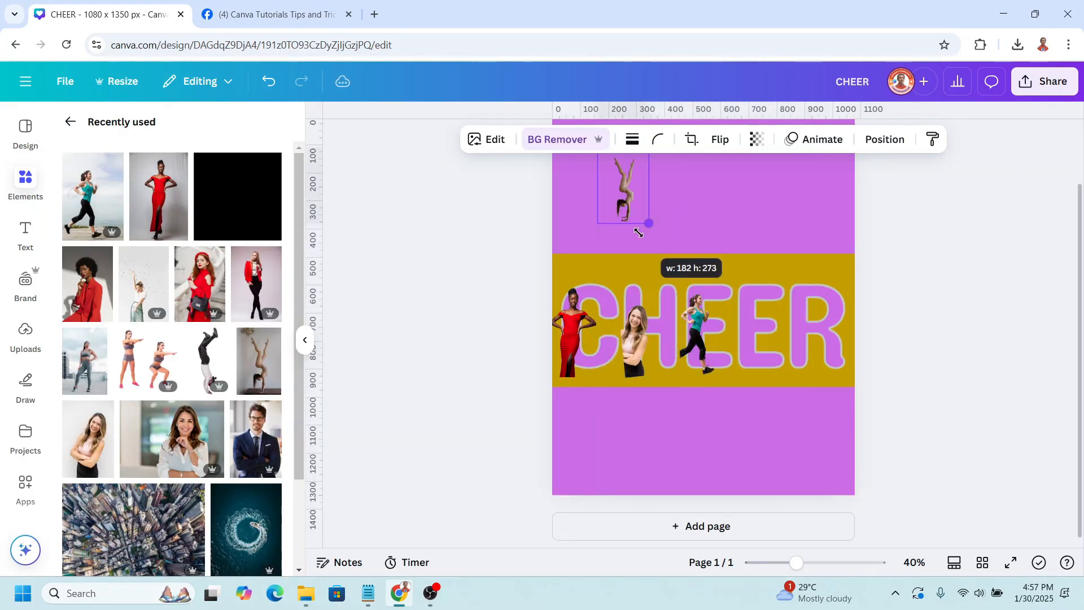
pyautogui.moveTo(624, 186); pyautogui.dragTo(799, 328)
# - Add the photo of the woman in the red beret, remove its background and fit it over the second letter E
pyautogui.click(199, 284)
pyautogui.click(557, 139)
pyautogui.moveTo(841, 463); pyautogui.dragTo(830, 336)
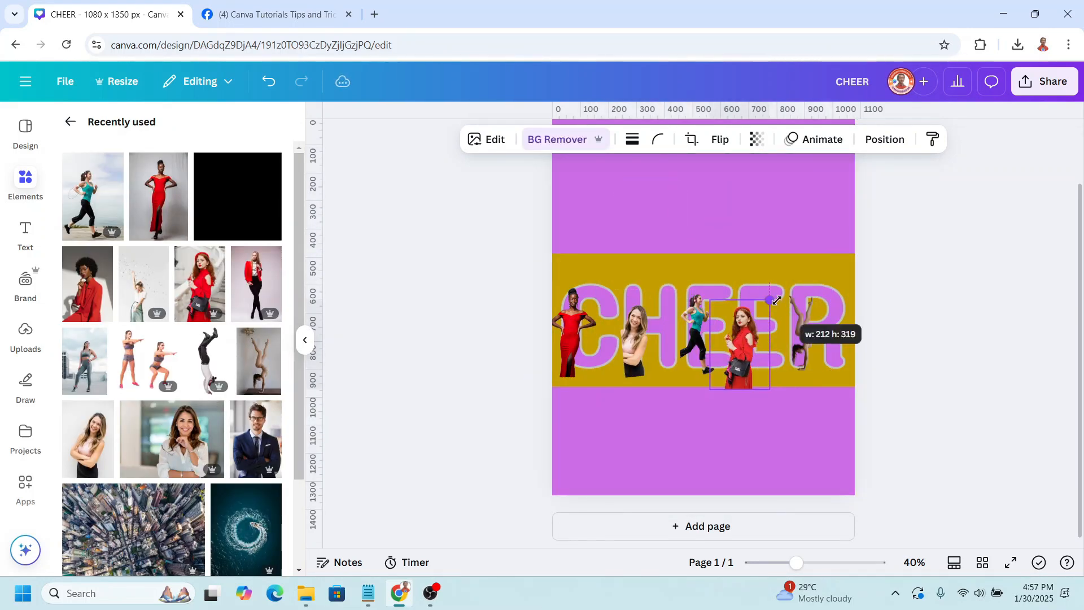
pyautogui.moveTo(753, 338); pyautogui.dragTo(756, 336)
# - Move the CHEER image layer above all the people cutouts so they show only through the letters
pyautogui.click(884, 139)
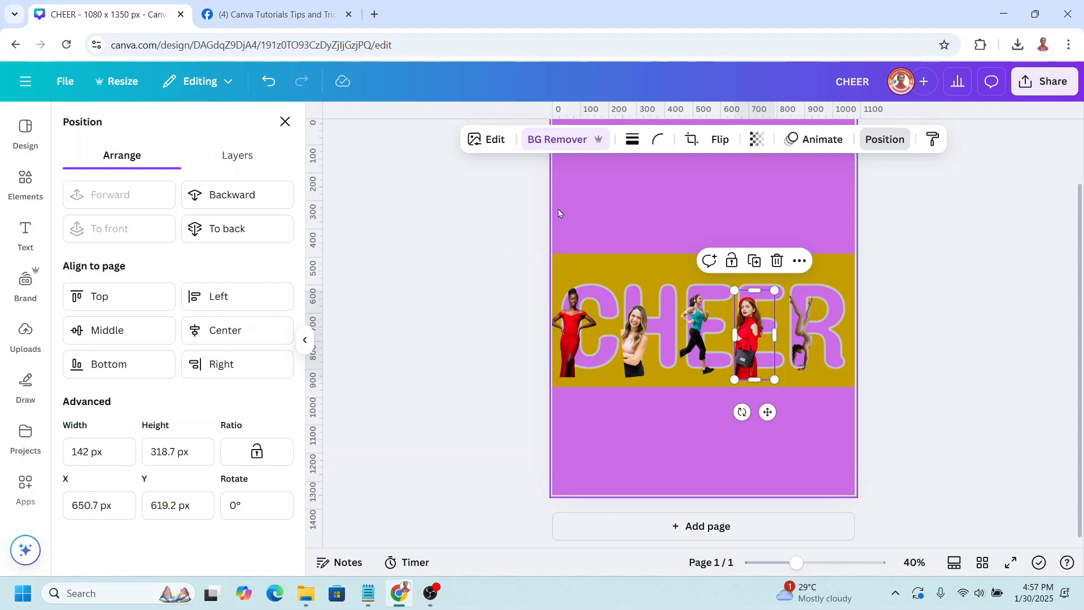
pyautogui.click(251, 163)
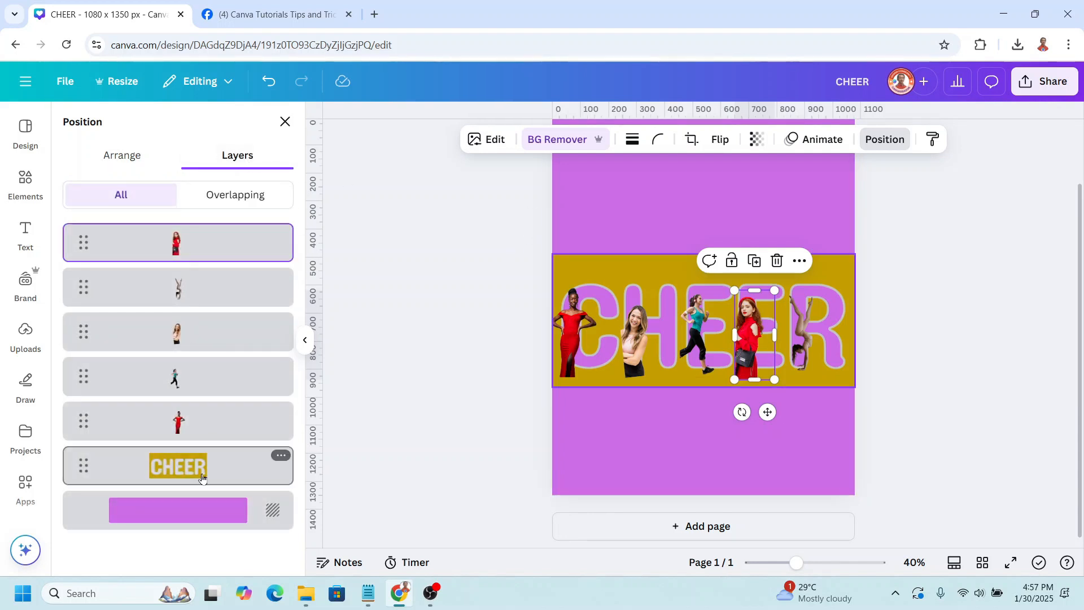
pyautogui.moveTo(202, 478); pyautogui.dragTo(188, 260)
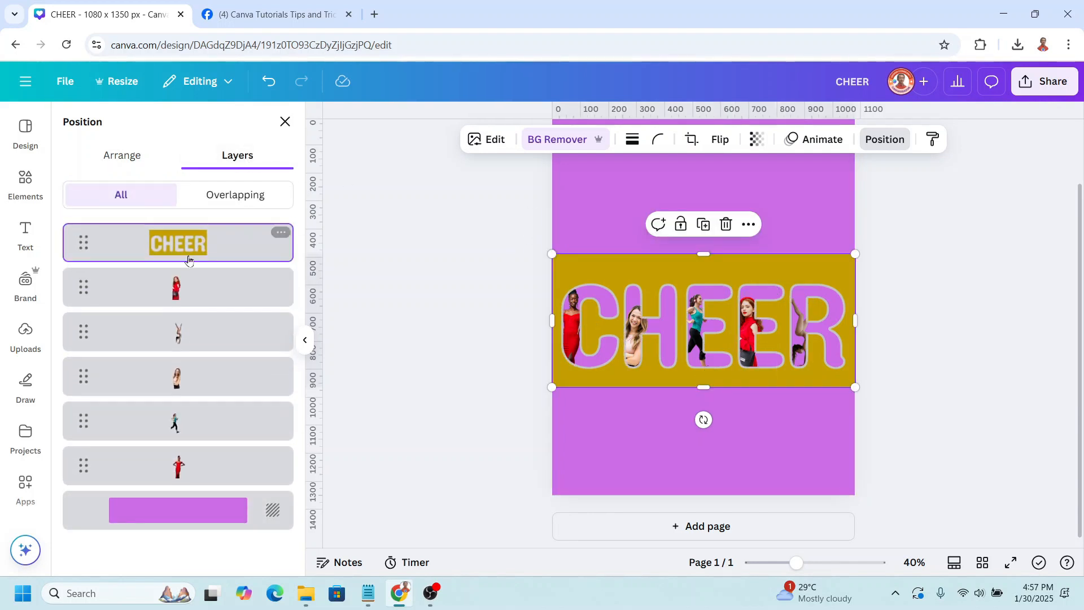
# - Apply the Custom duotone effect to the CHEER image
pyautogui.click(495, 142)
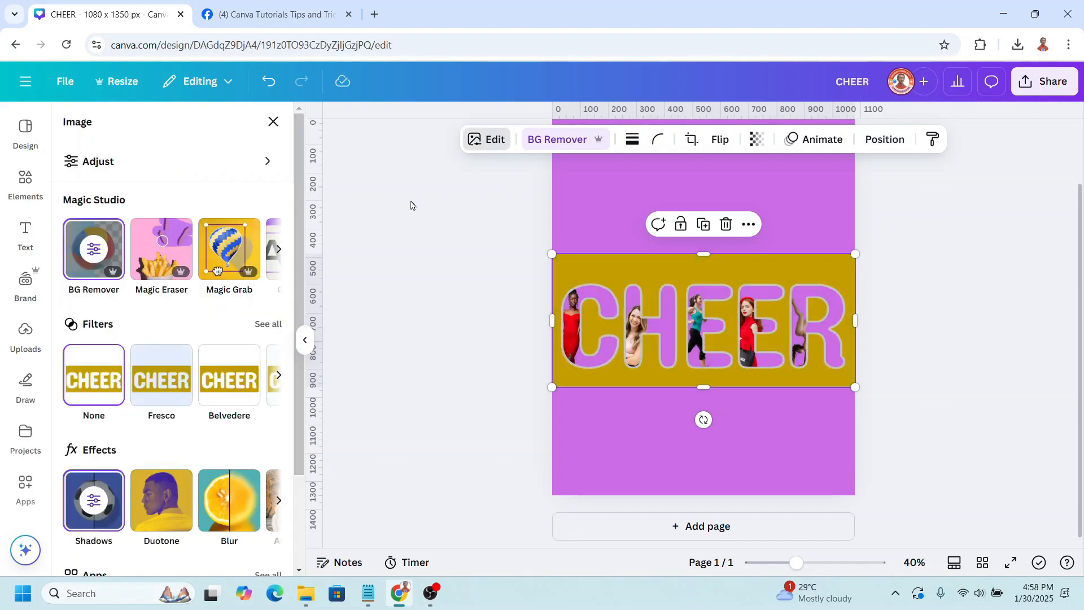
pyautogui.scroll(-2, 179, 481)
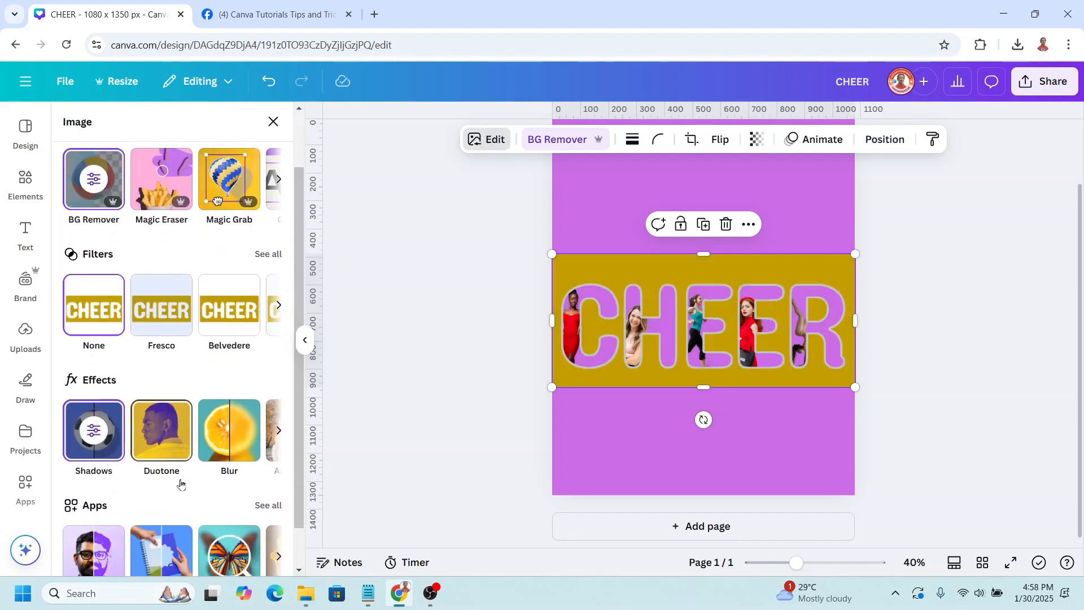
pyautogui.click(172, 450)
pyautogui.click(98, 288)
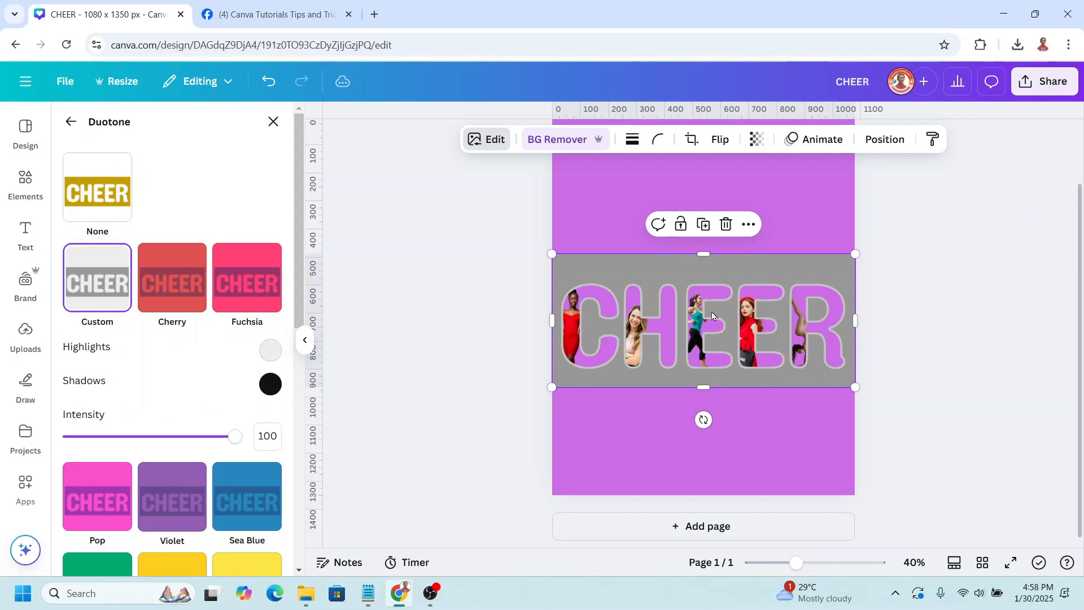
# - Set the CHEER image's duotone highlights to #FFFFFF and its shadows to white as well
pyautogui.click(271, 350)
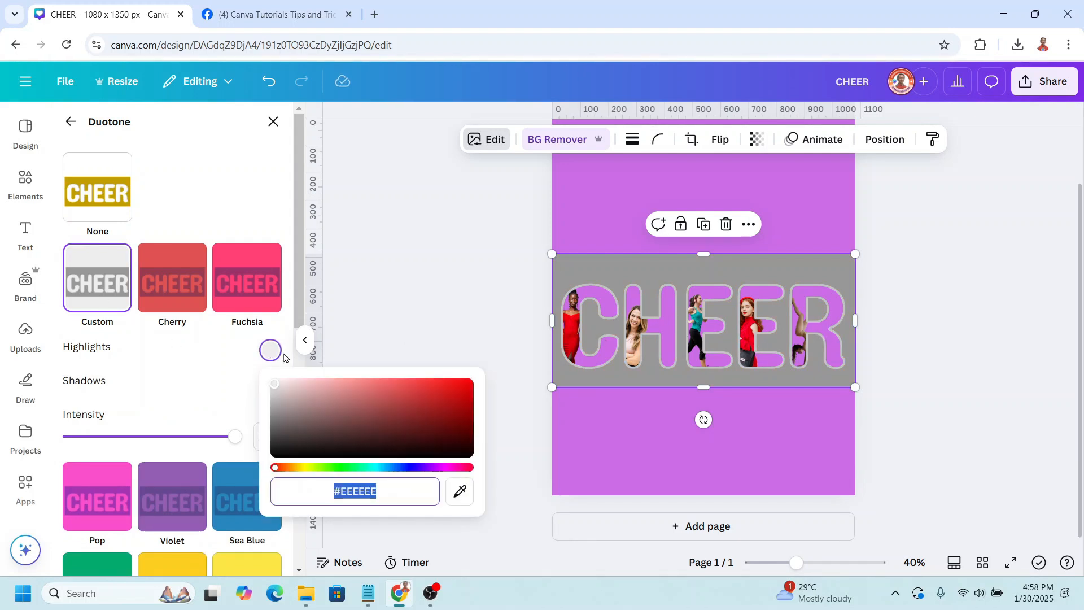
pyautogui.moveTo(275, 384); pyautogui.dragTo(254, 370)
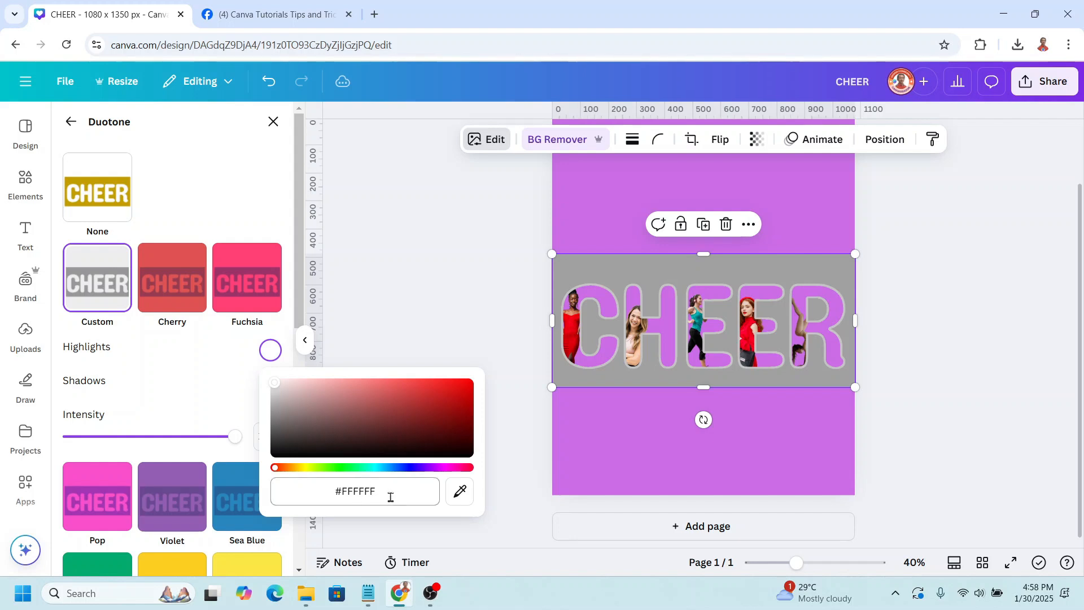
pyautogui.click(253, 386)
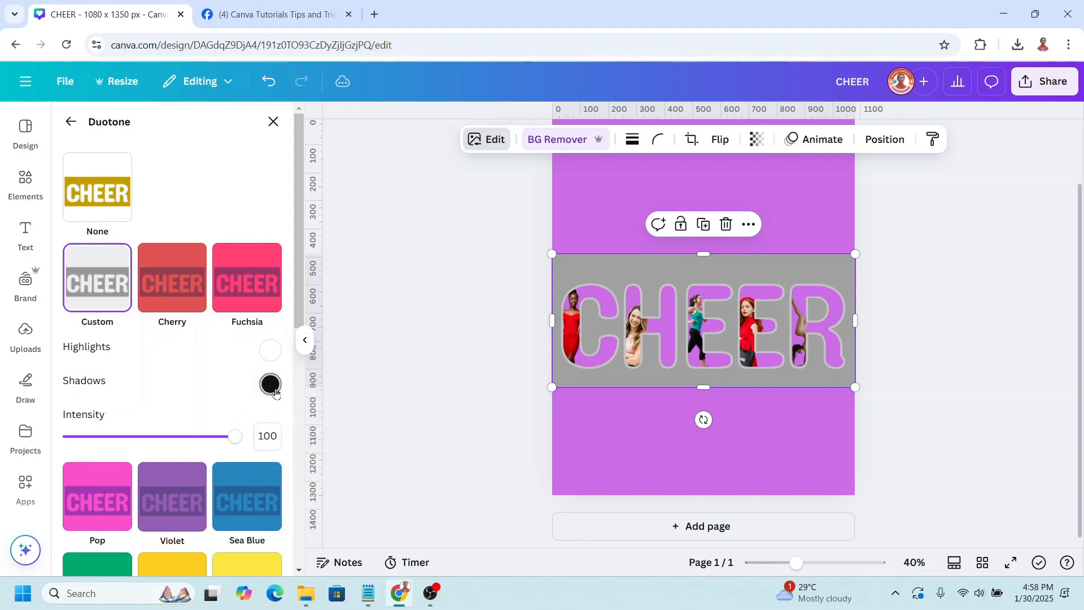
pyautogui.click(276, 394)
pyautogui.click(783, 249)
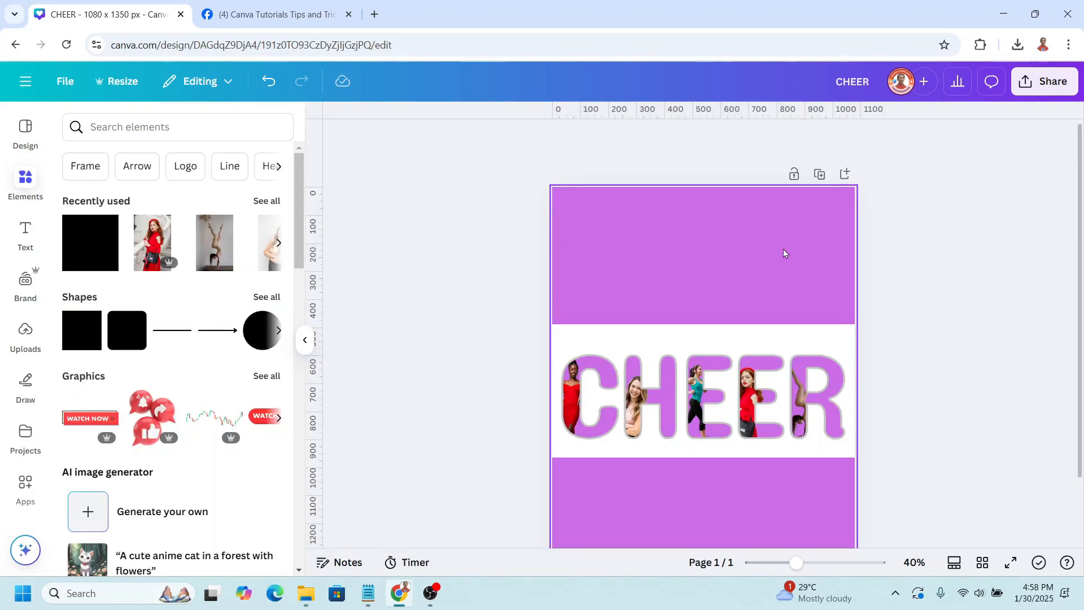
# - Change the page background color to white from the brand color palette
pyautogui.click(774, 249)
pyautogui.click(633, 140)
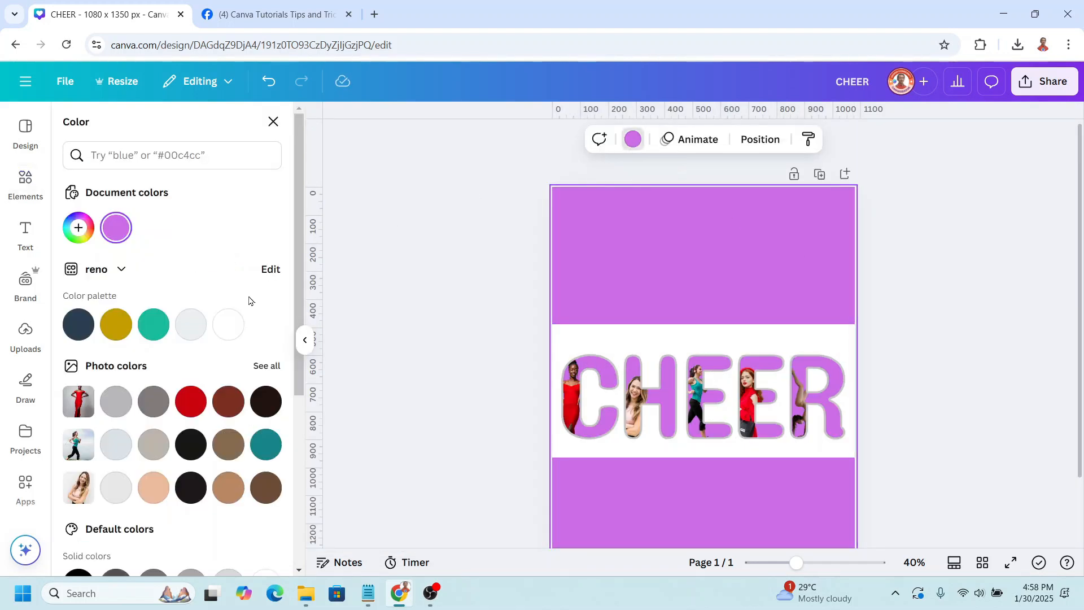
pyautogui.click(237, 335)
# - Download the design as a PNG at size 1 without a transparent background
pyautogui.click(1045, 80)
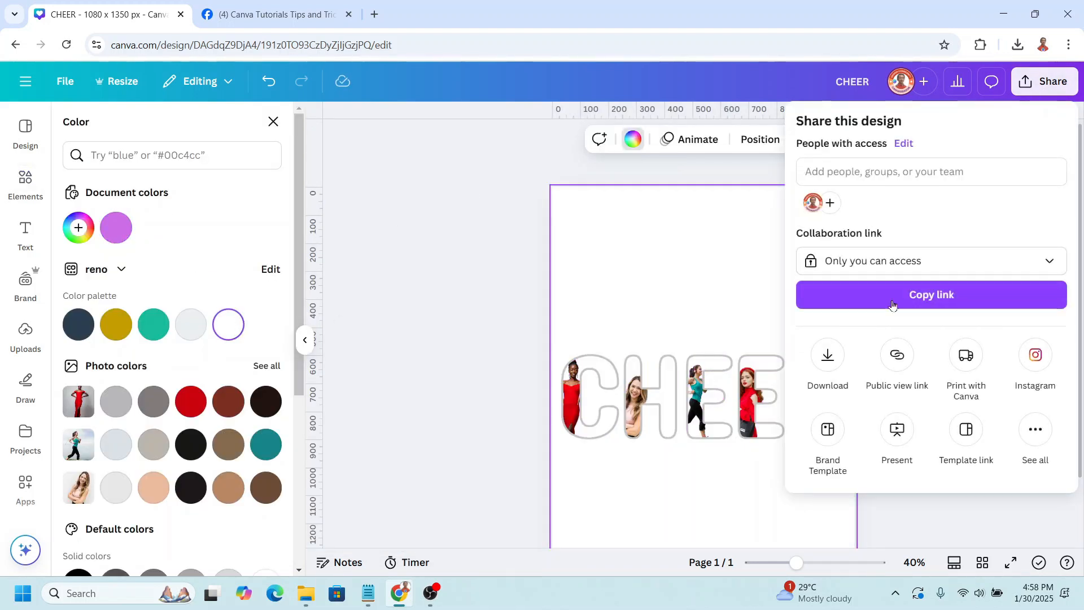
pyautogui.click(836, 358)
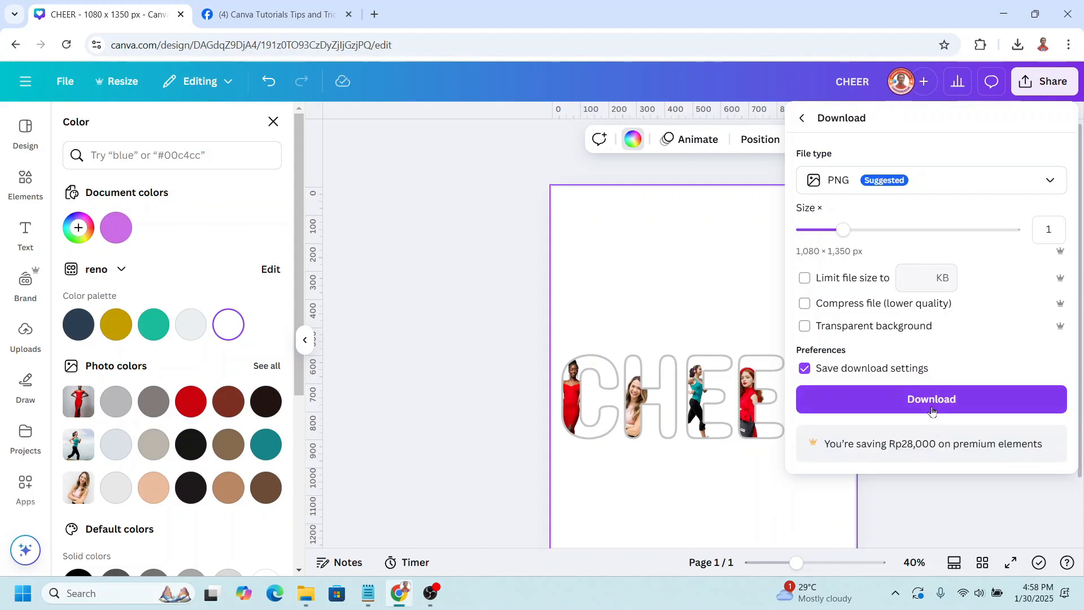
pyautogui.click(931, 401)
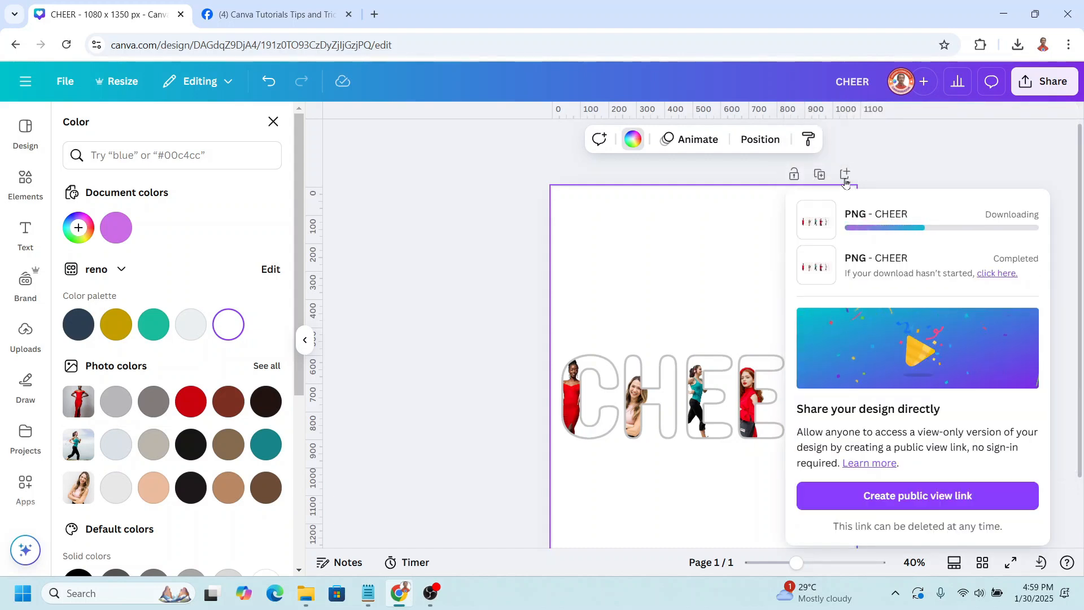
# - Add a second page with a red background and place the downloaded CHEER (2).png on it
pyautogui.click(845, 176)
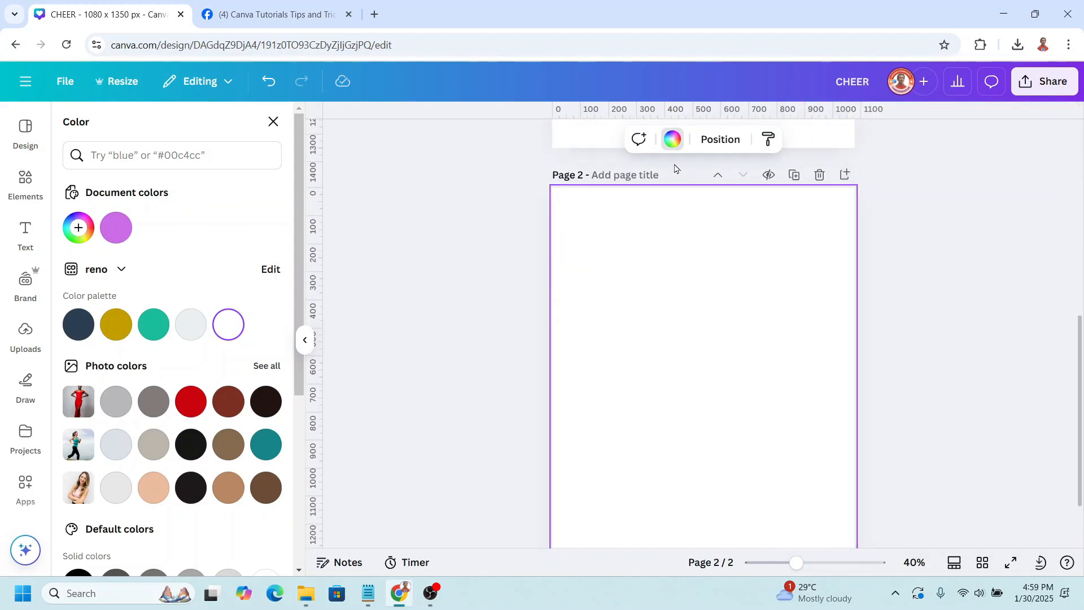
pyautogui.click(190, 400)
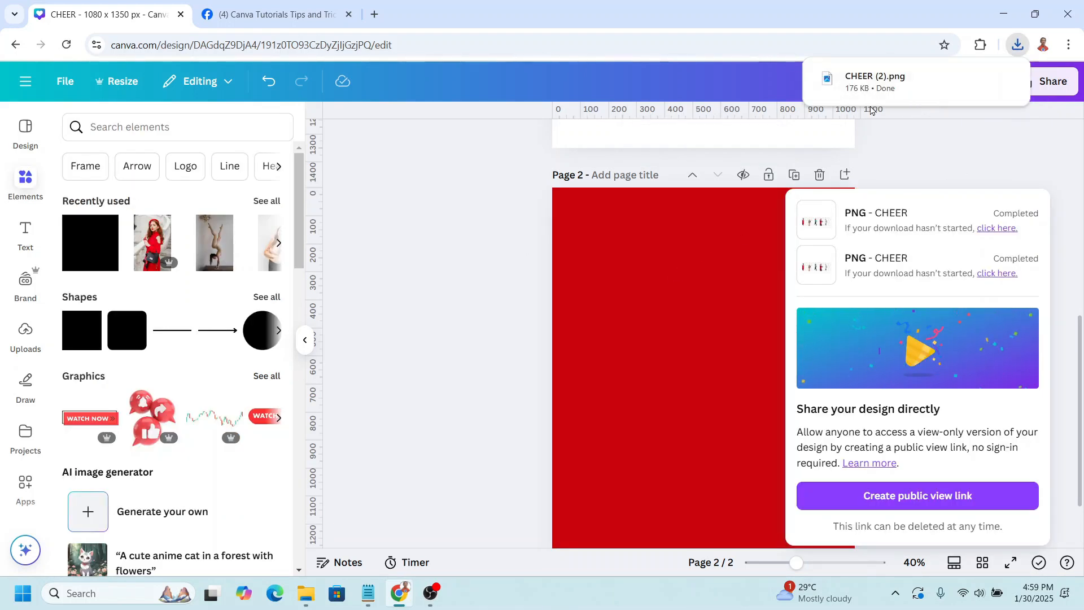
pyautogui.moveTo(872, 91); pyautogui.dragTo(853, 80)
pyautogui.moveTo(679, 317); pyautogui.dragTo(681, 346)
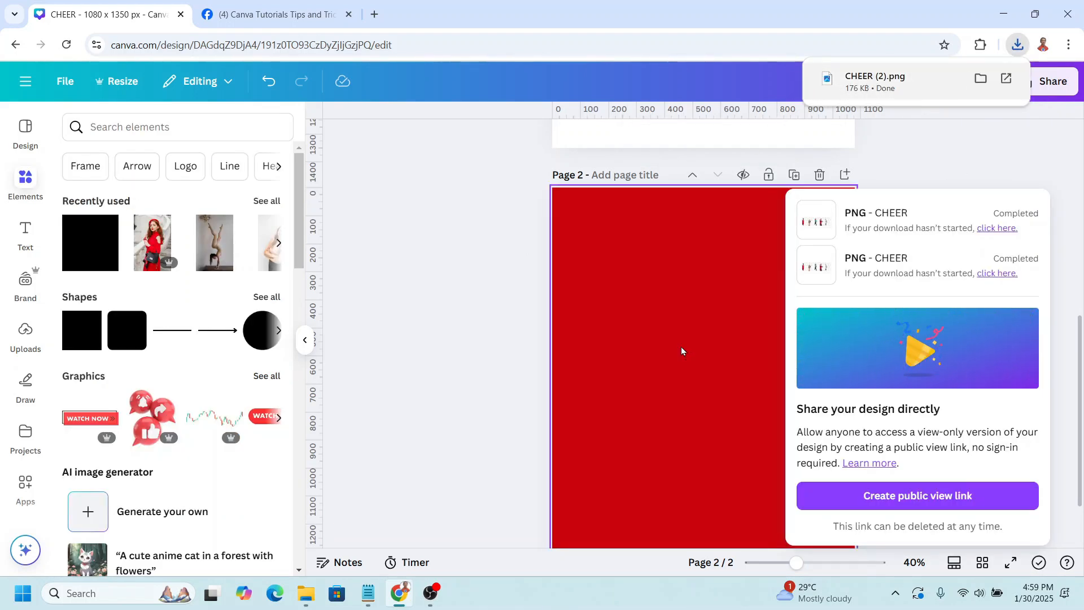
pyautogui.click(686, 340)
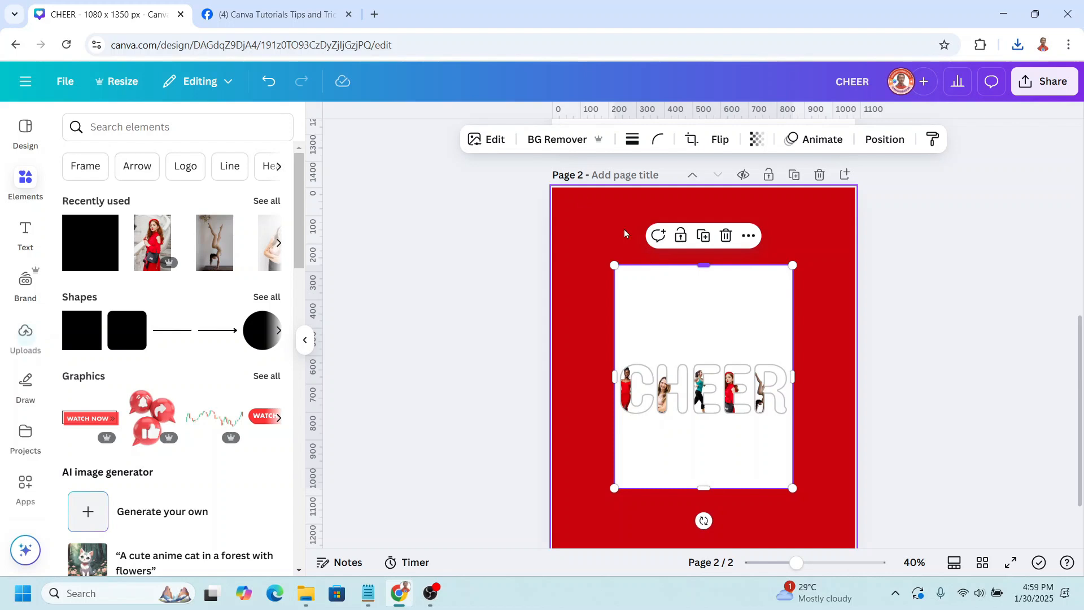
# - Remove the background of the placed CHEER image and enlarge it to the full width of page 2
pyautogui.click(537, 138)
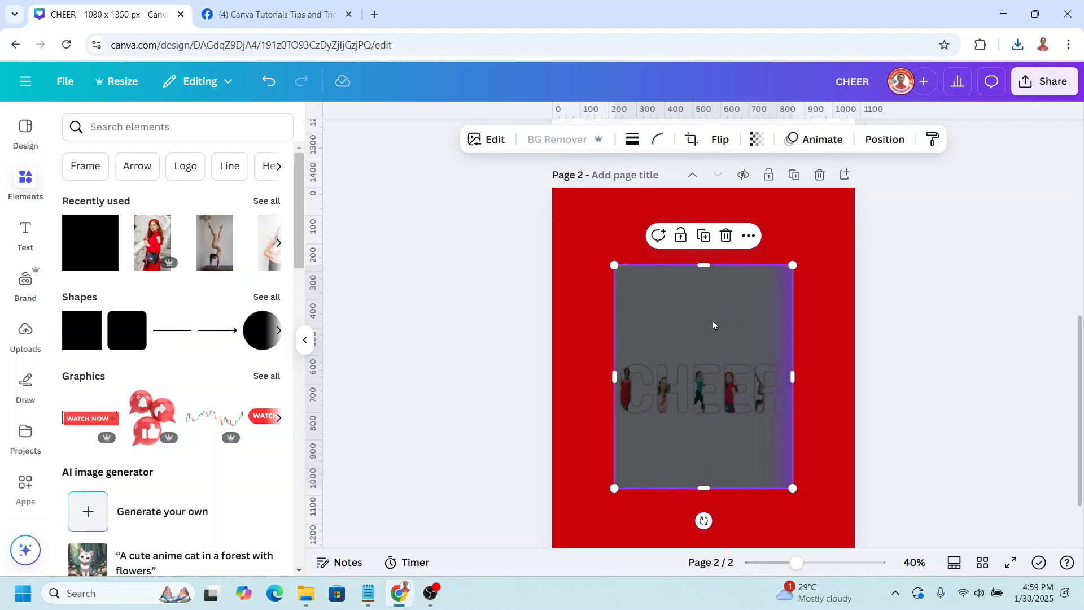
pyautogui.moveTo(614, 488); pyautogui.dragTo(562, 497)
pyautogui.scroll(3, 733, 372)
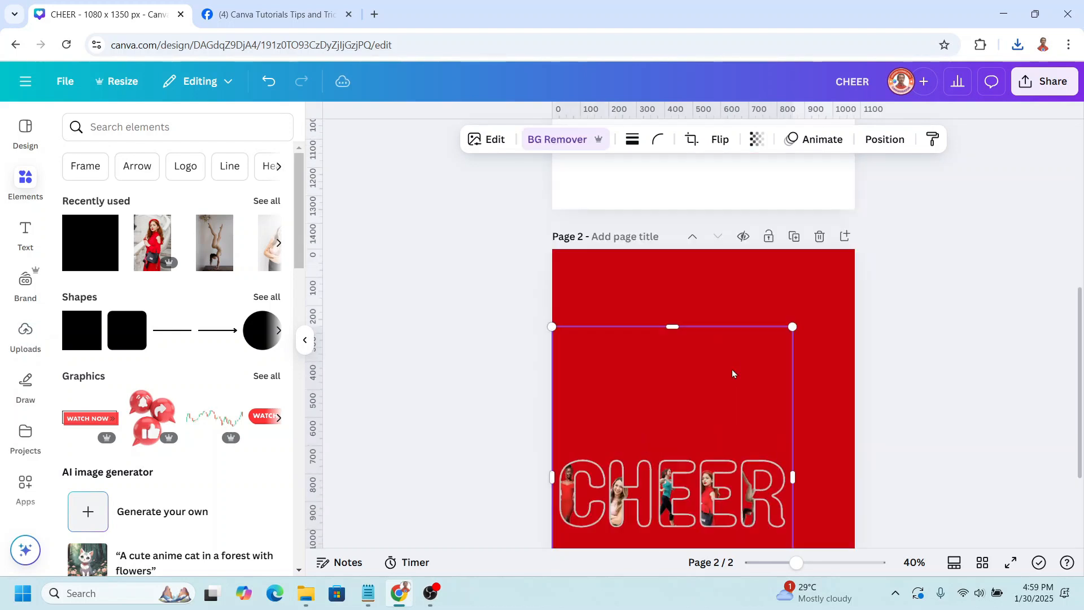
pyautogui.moveTo(792, 337); pyautogui.dragTo(855, 333)
# - Add a heading reading "Mom" below the CHEER lettering and set its font to Moontime
pyautogui.click(25, 231)
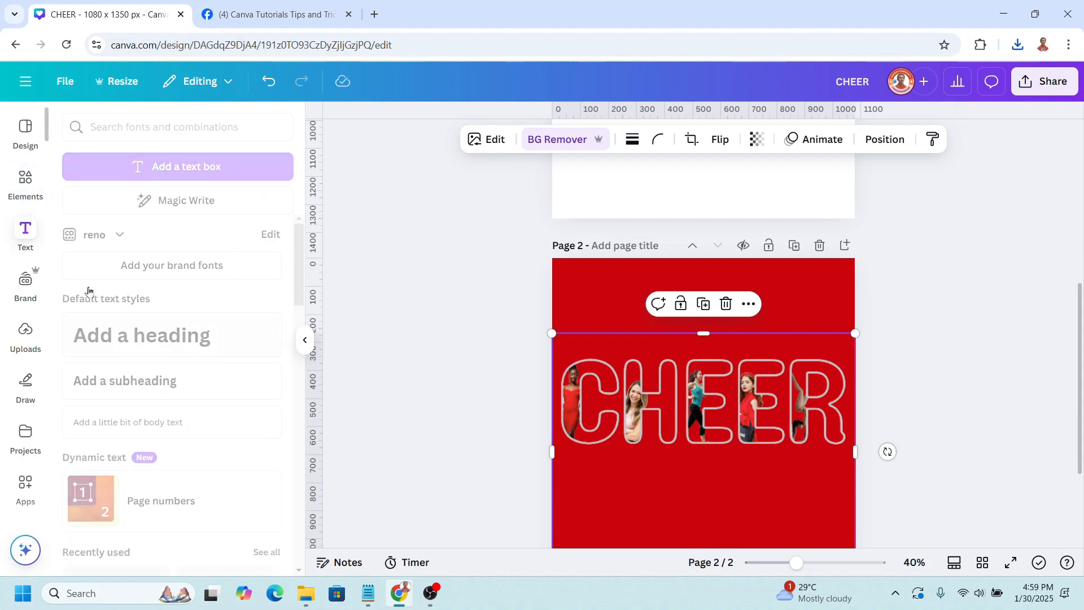
pyautogui.click(180, 343)
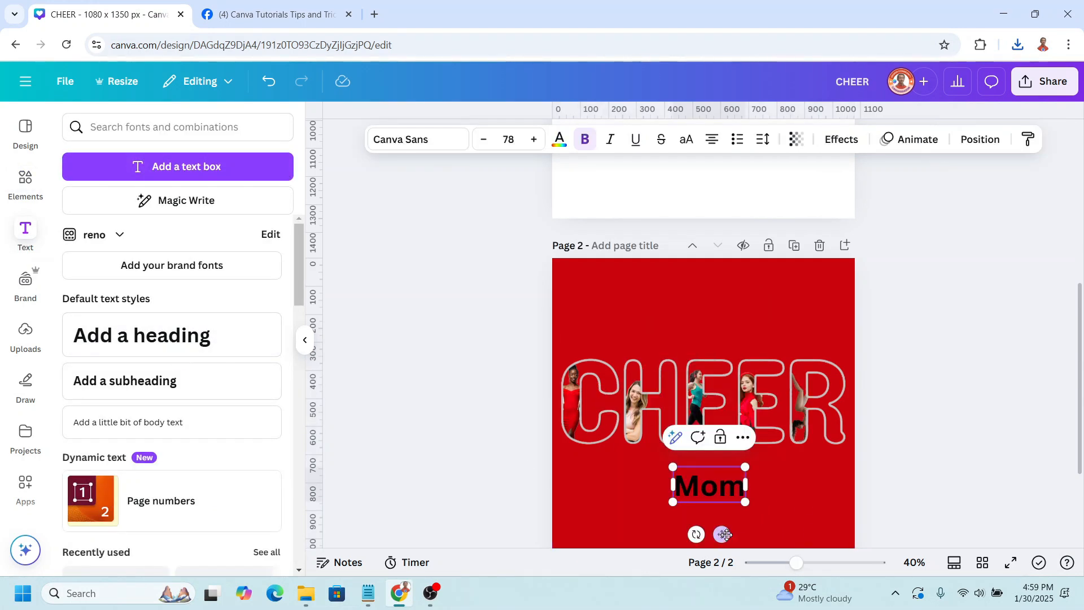
pyautogui.moveTo(722, 531); pyautogui.dragTo(730, 523)
pyautogui.click(412, 142)
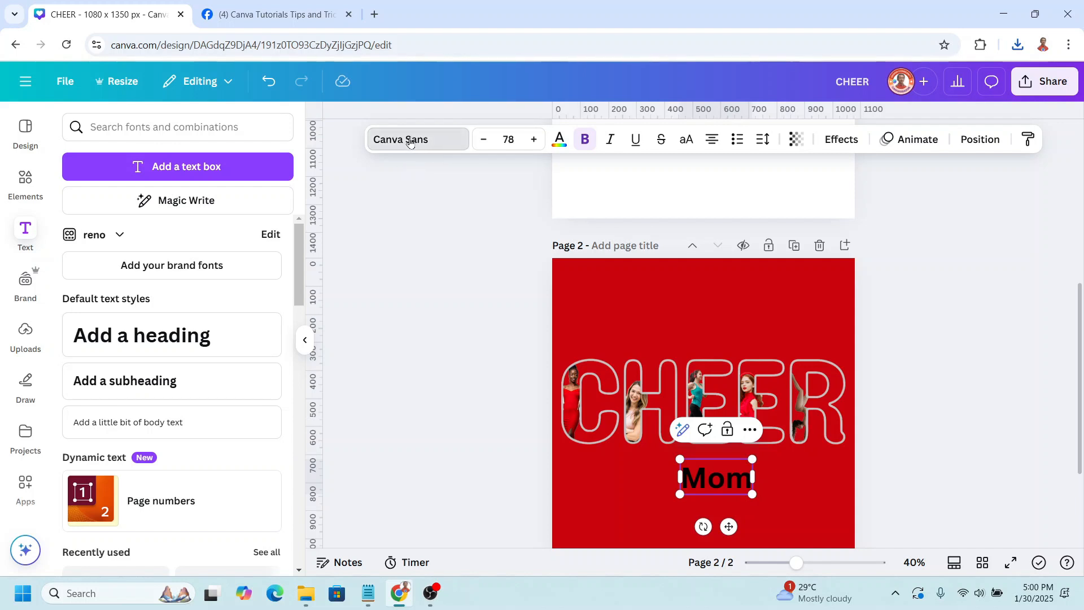
pyautogui.scroll(-1, 204, 280)
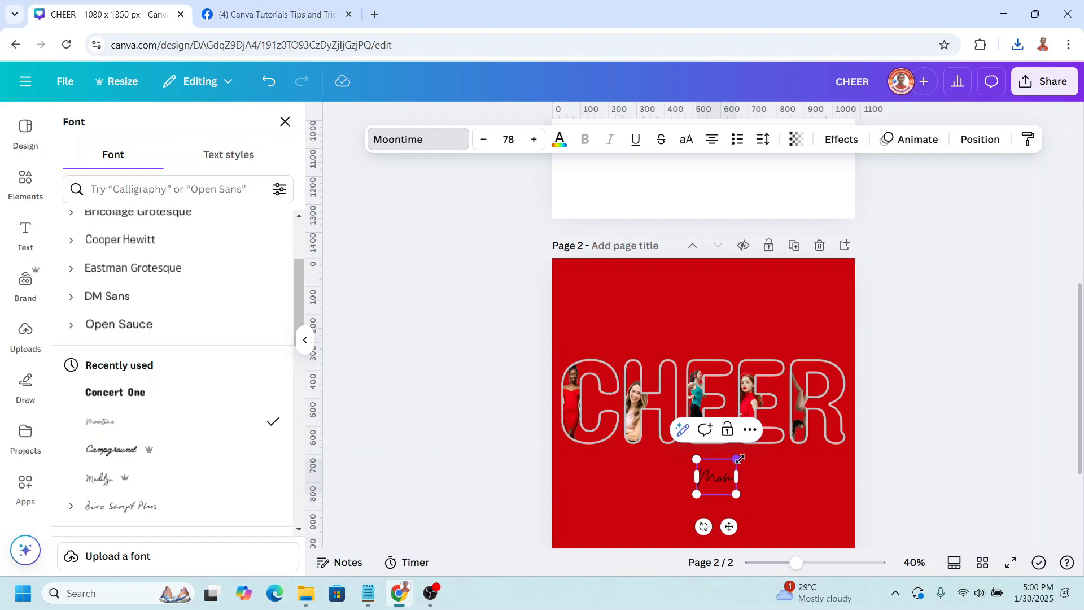
# - Enlarge the Mom text to size 182 and color it light gray from the photo colors
pyautogui.moveTo(737, 459); pyautogui.dragTo(788, 273)
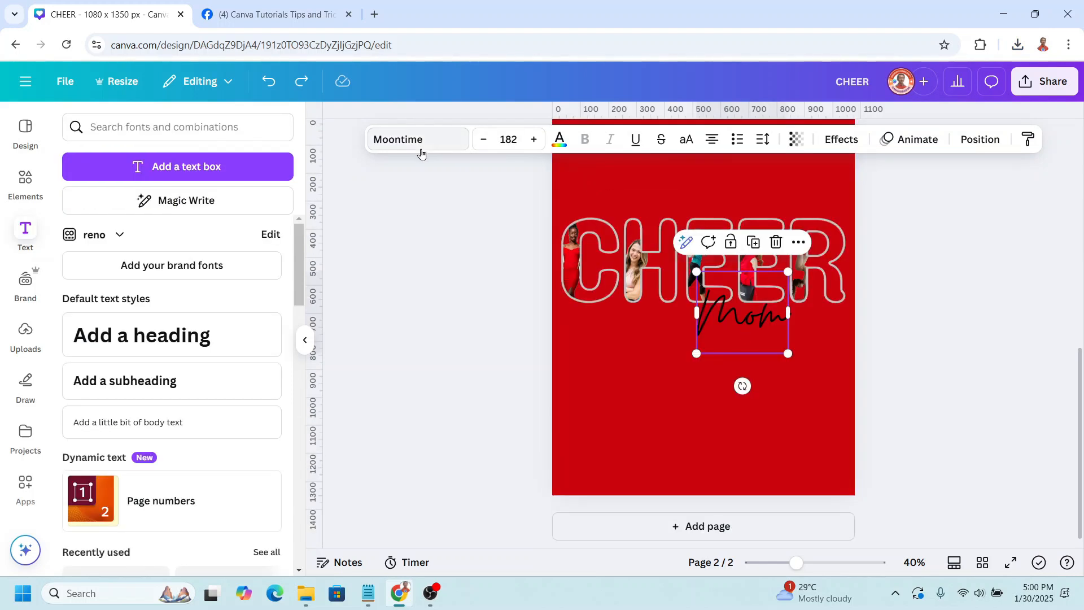
pyautogui.click(560, 140)
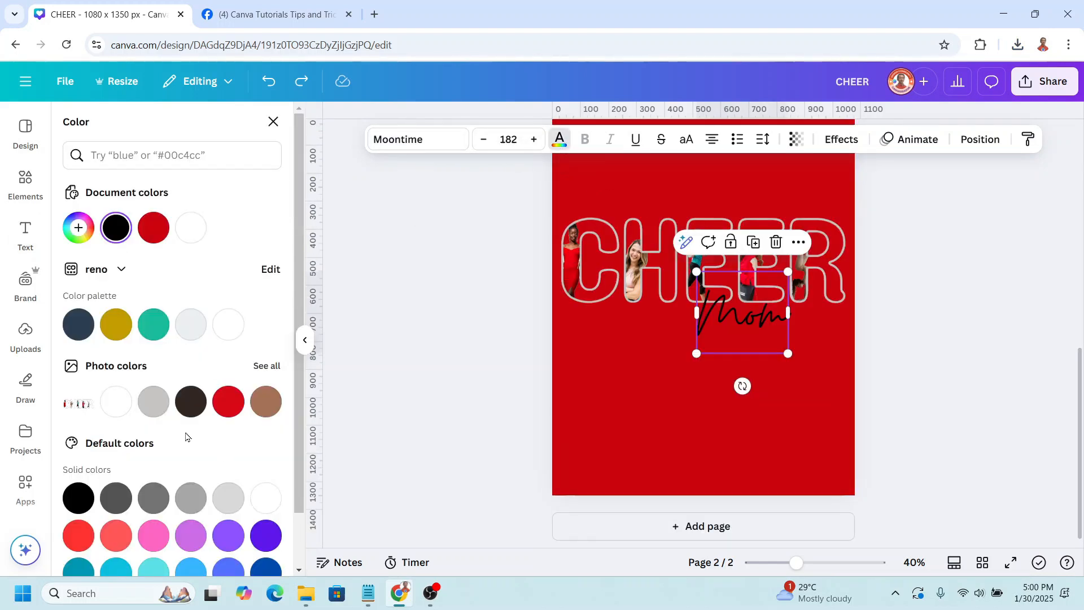
pyautogui.click(153, 400)
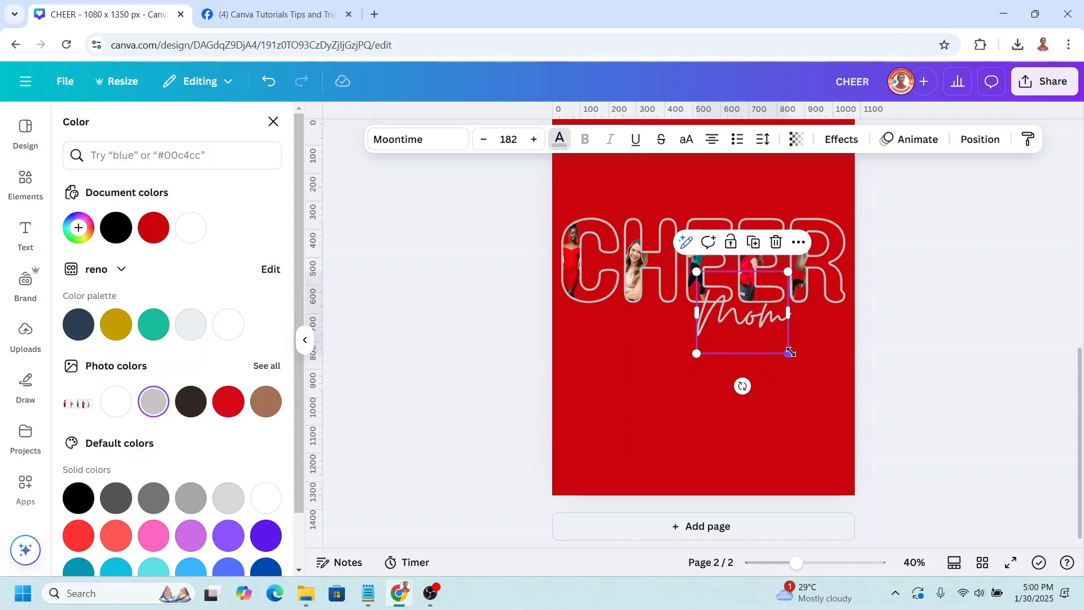
# - Enlarge the Mom text to size 287 and select it together with the CHEER image
pyautogui.moveTo(788, 354); pyautogui.dragTo(837, 407)
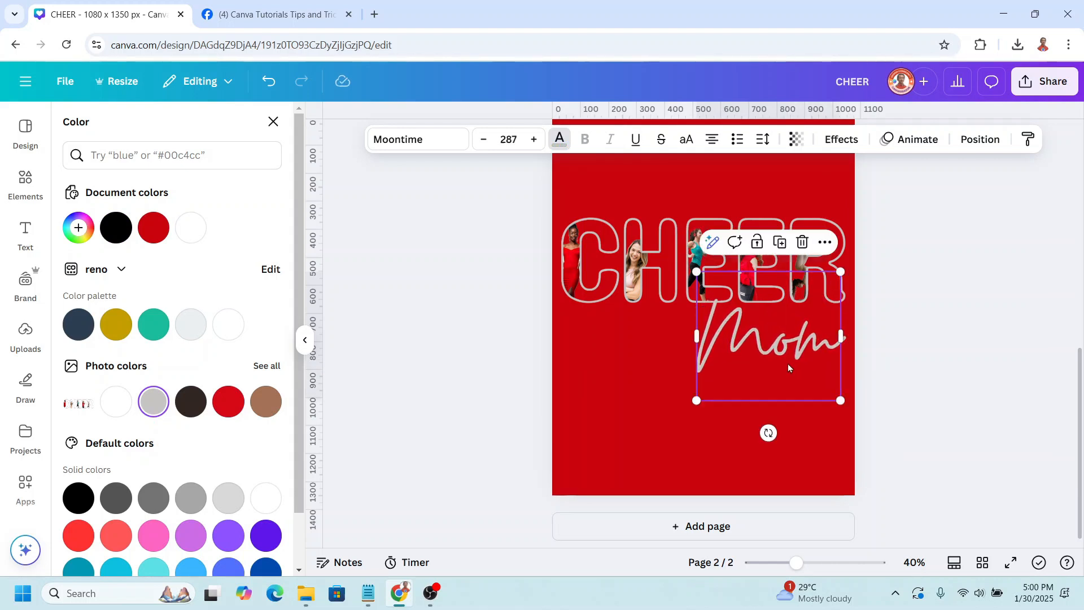
pyautogui.scroll(-3, 734, 362)
pyautogui.keyDown('shift'); pyautogui.click(679, 371); pyautogui.keyUp('shift')
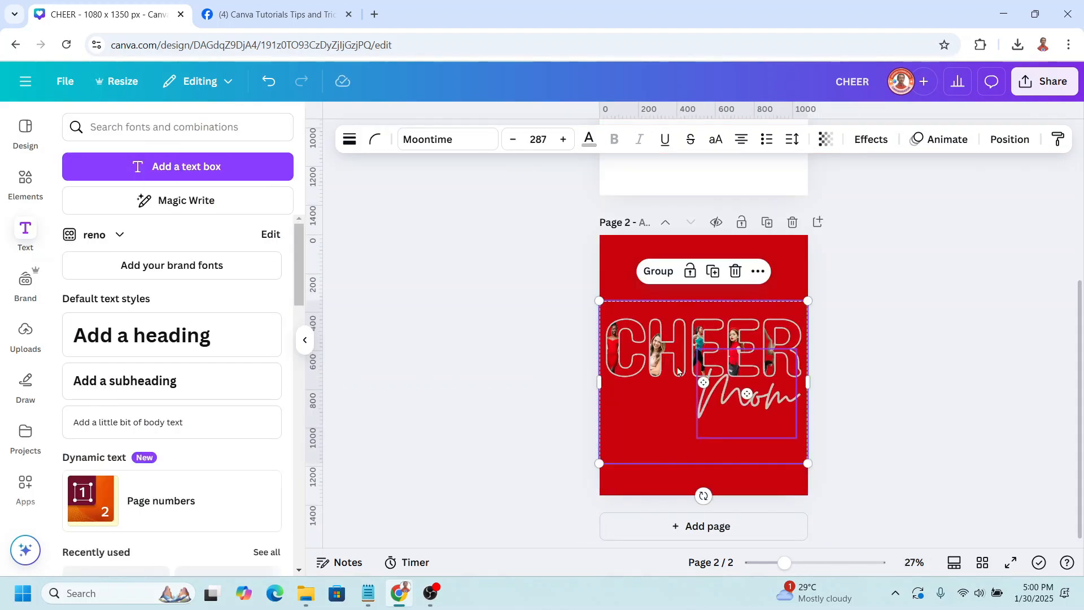
# - Download only page 2 as a PNG with a transparent background
pyautogui.click(1053, 90)
pyautogui.click(833, 364)
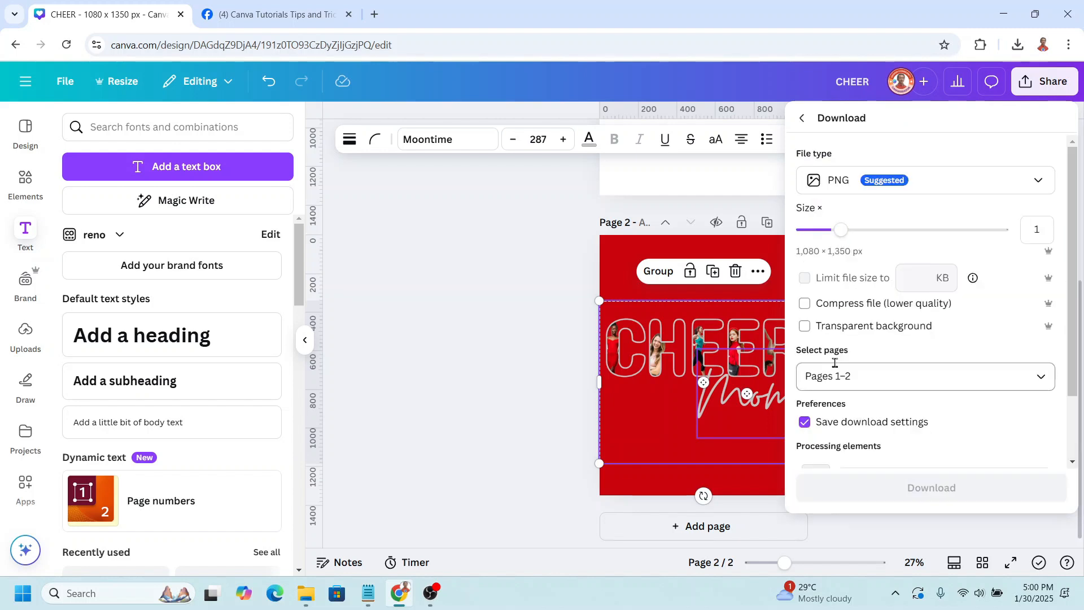
pyautogui.click(805, 326)
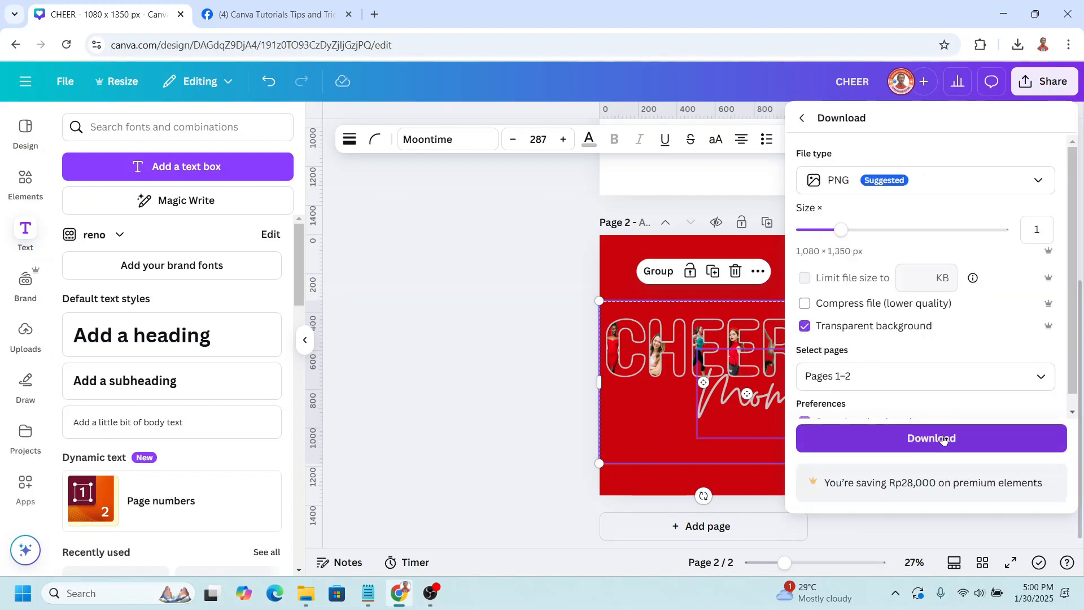
pyautogui.click(1041, 378)
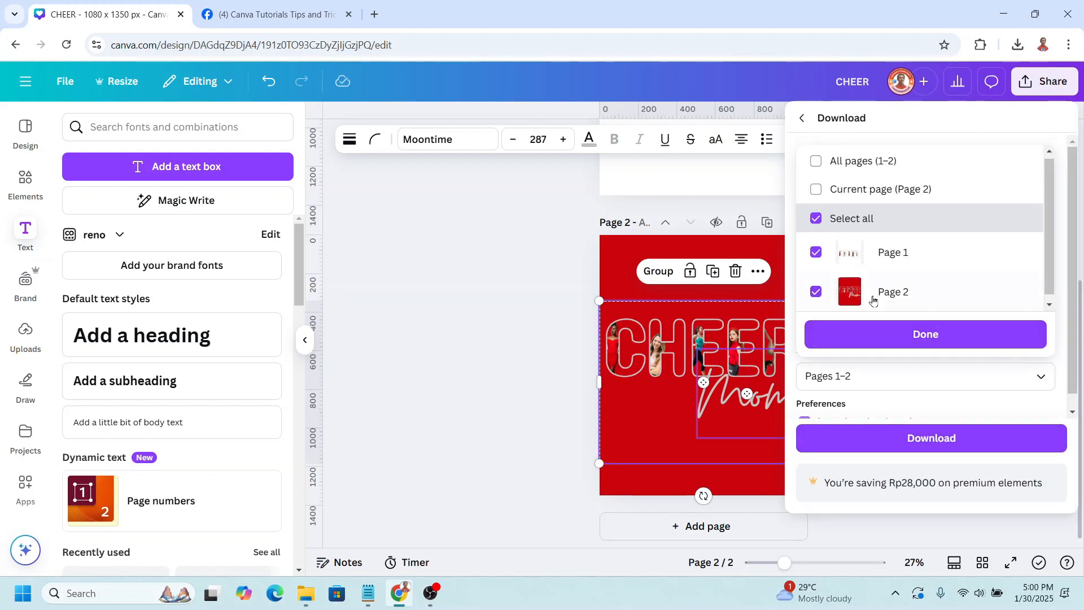
pyautogui.click(816, 254)
pyautogui.click(937, 334)
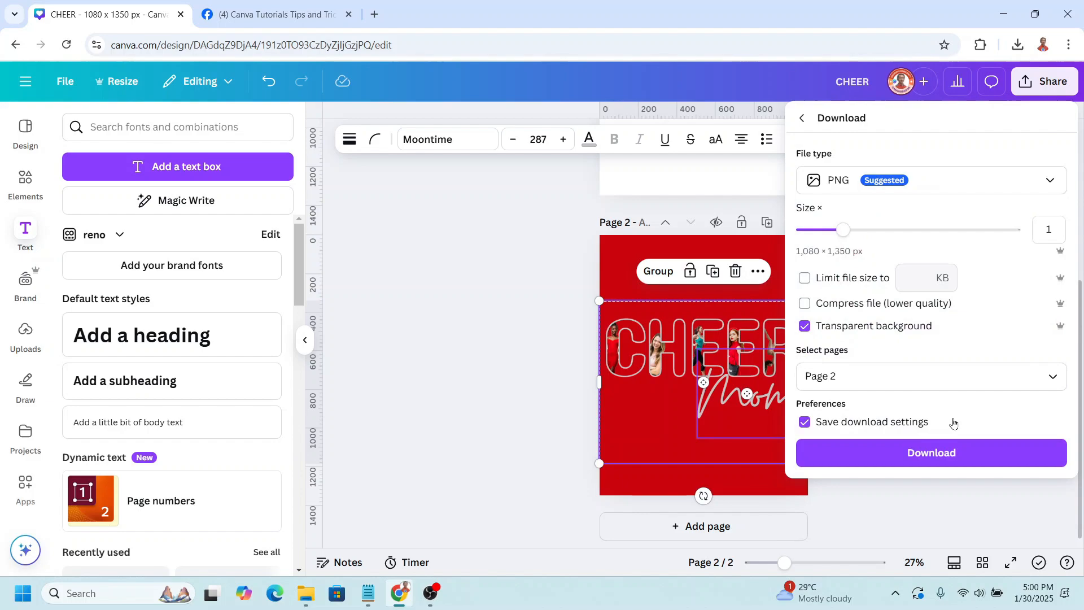
pyautogui.click(954, 453)
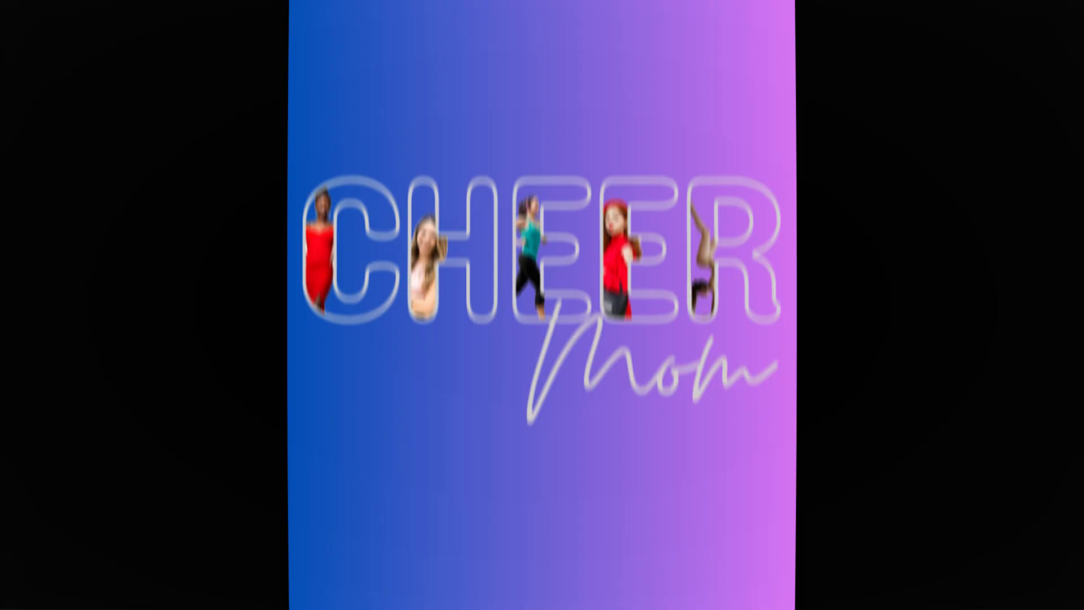